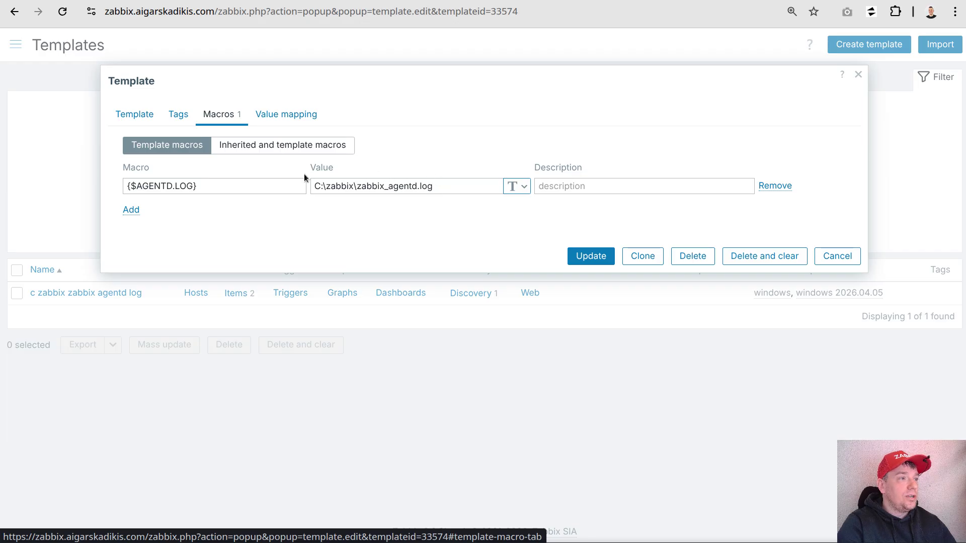
Cancel the template editing, open the template's items, and examine the key and update interval of the zabbix_agentd.log raw item
{"action": "left_click", "coordinate": [837, 257]}
{"action": "left_click", "coordinate": [233, 293]}
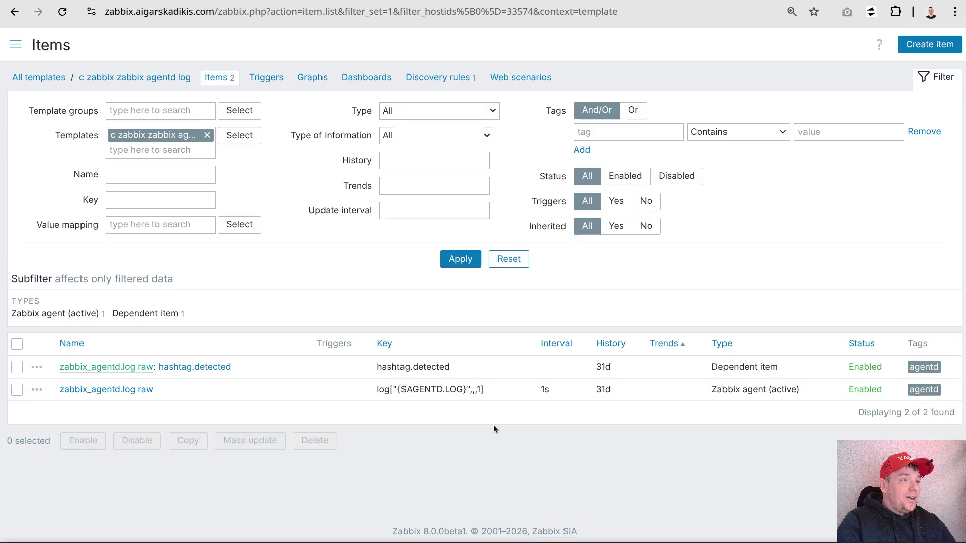
{"action": "double_click", "coordinate": [479, 389]}
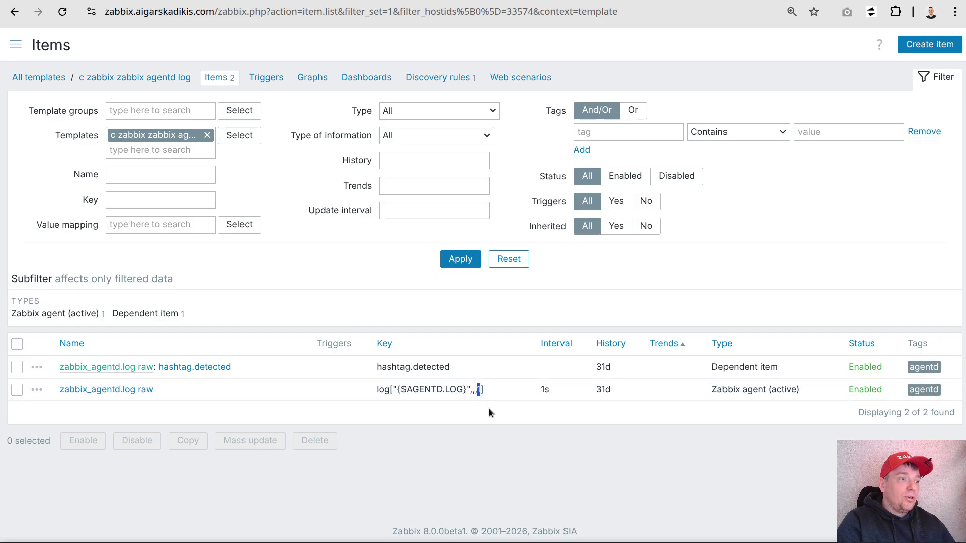
{"action": "double_click", "coordinate": [545, 389]}
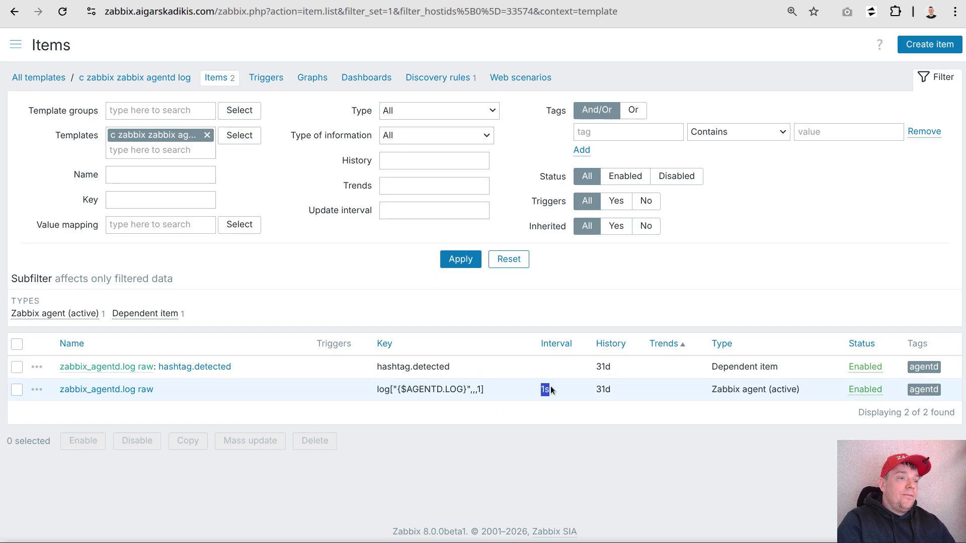
{"action": "double_click", "coordinate": [479, 390]}
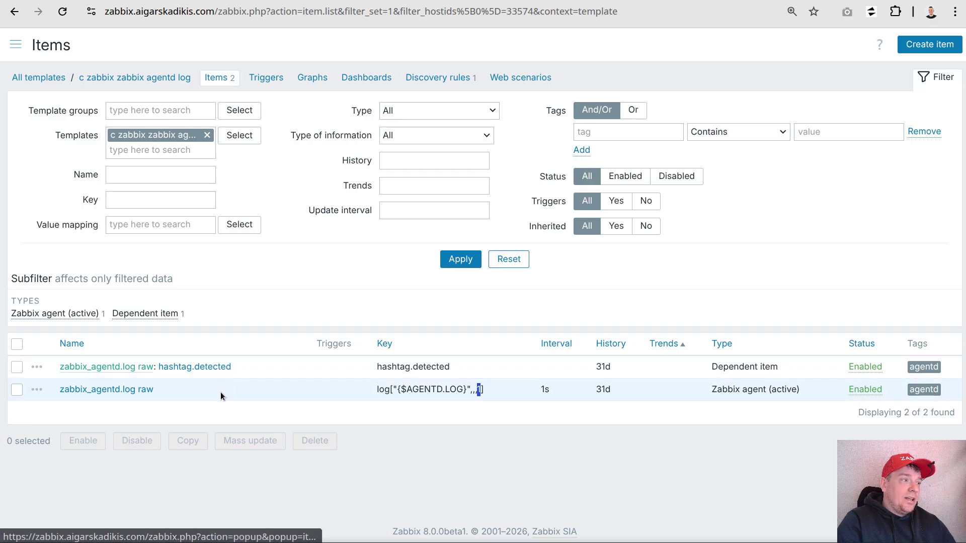
Open the preprocessing steps of the hashtag.detected dependent item
{"action": "left_click", "coordinate": [211, 367]}
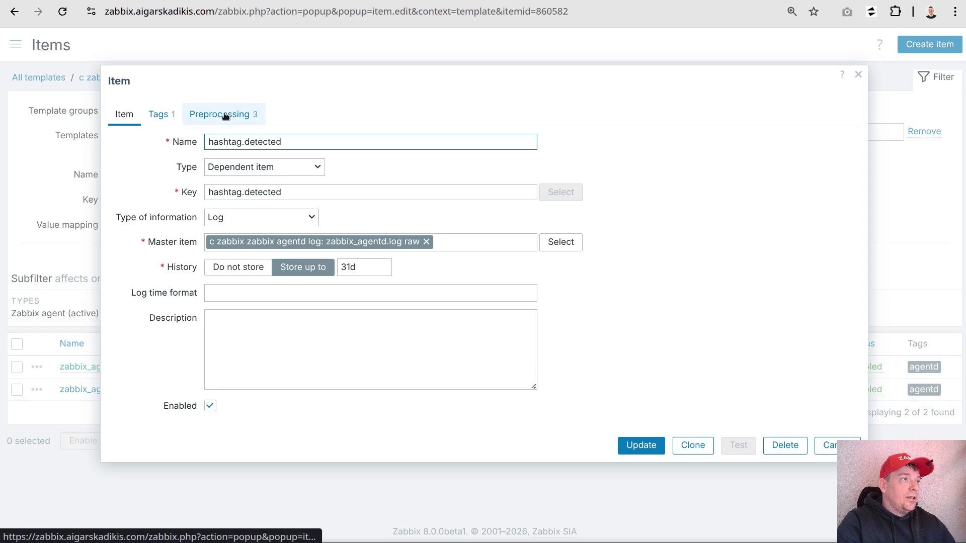
{"action": "left_click", "coordinate": [224, 115]}
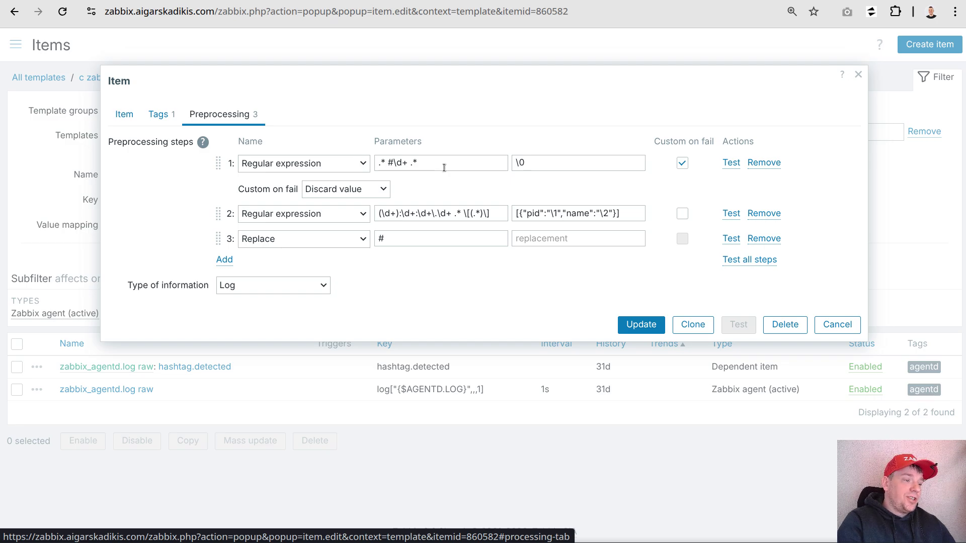
Switch to the terminal and use grep to search /var/log/zabbix/zabbix_agentd.log for "started"
{"action": "left_click", "coordinate": [508, 535]}
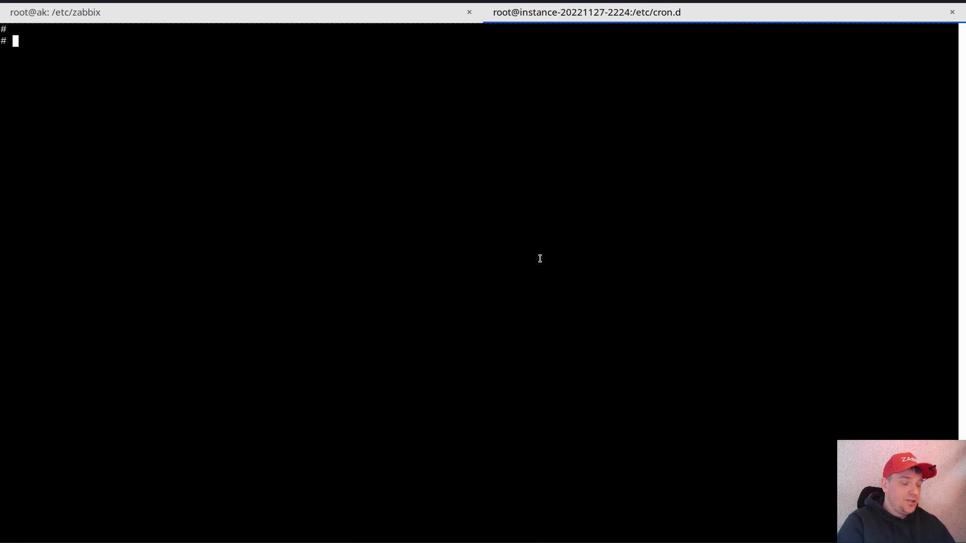
{"action": "type", "text": "grep started /var/log/zabbix/zabbix_agentd.log"}
{"action": "key", "text": "Return"}
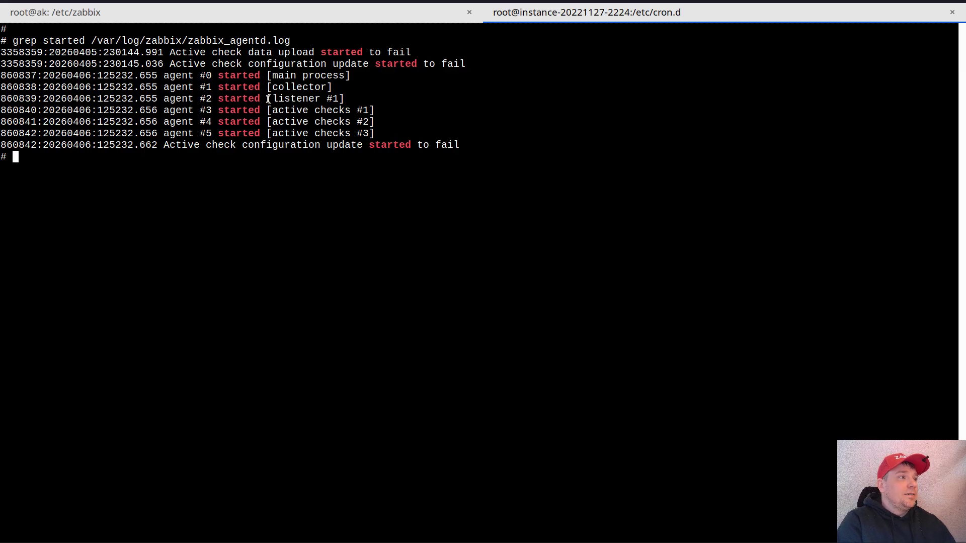
Examine the listener and active checks process names and the process IDs in the grep output
{"action": "left_click_drag", "start_coordinate": [268, 99], "coordinate": [344, 99]}
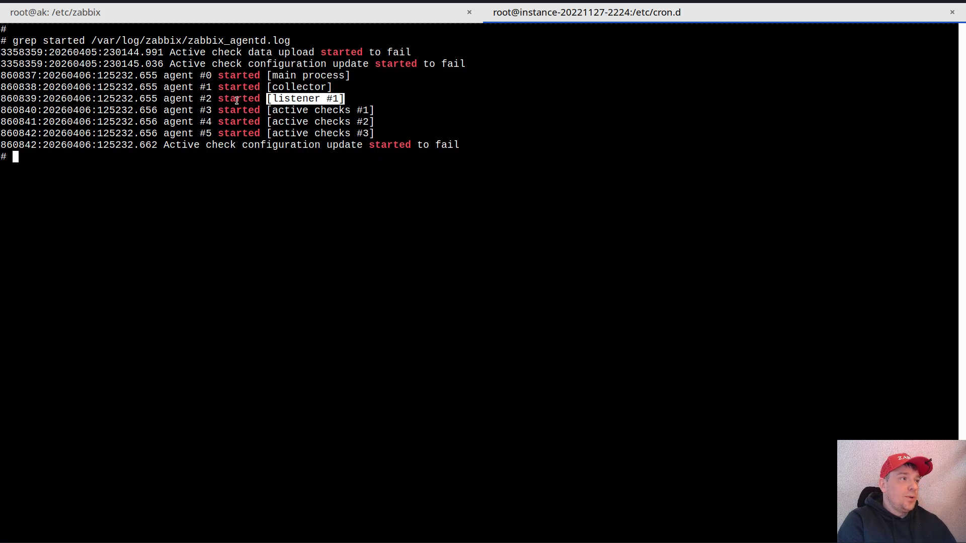
{"action": "left_click_drag", "start_coordinate": [273, 111], "coordinate": [350, 111]}
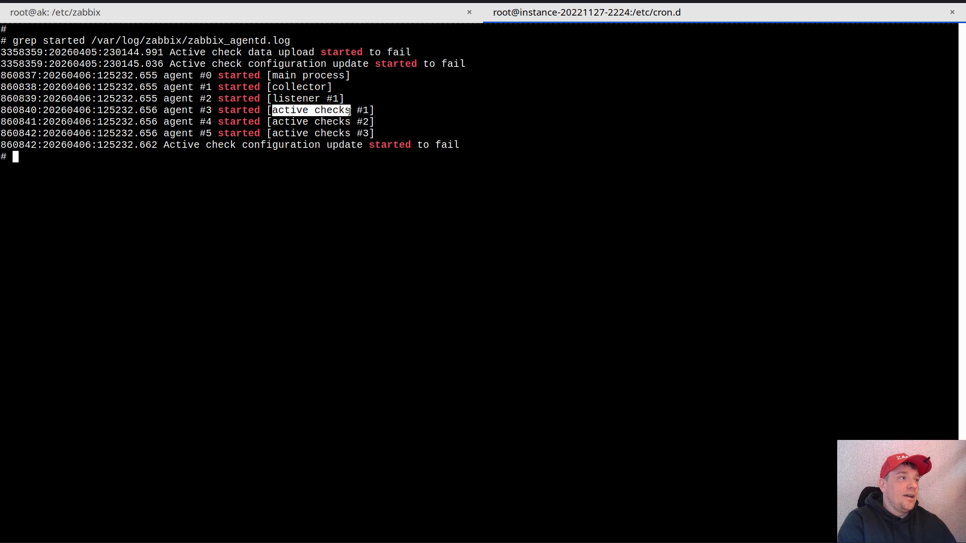
{"action": "left_click_drag", "start_coordinate": [272, 122], "coordinate": [351, 122]}
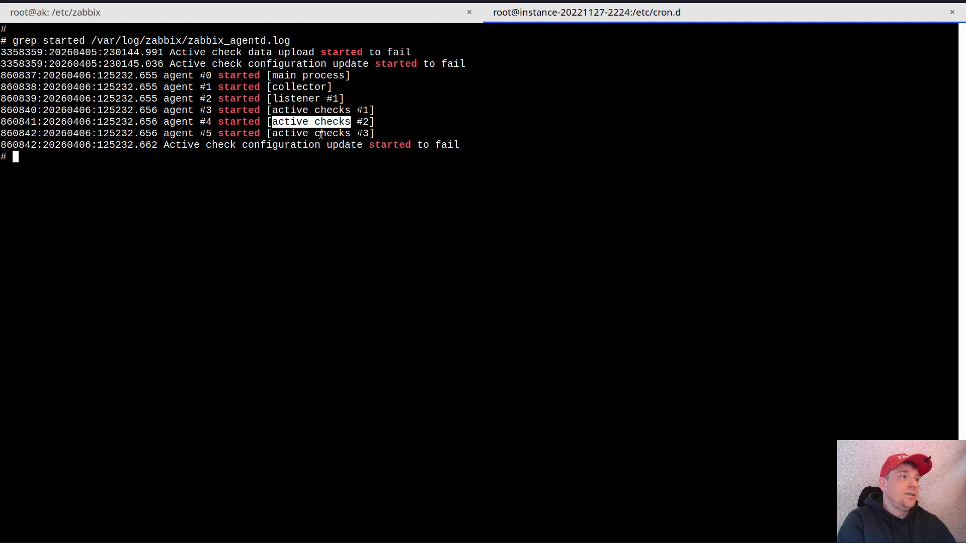
{"action": "left_click", "coordinate": [305, 248]}
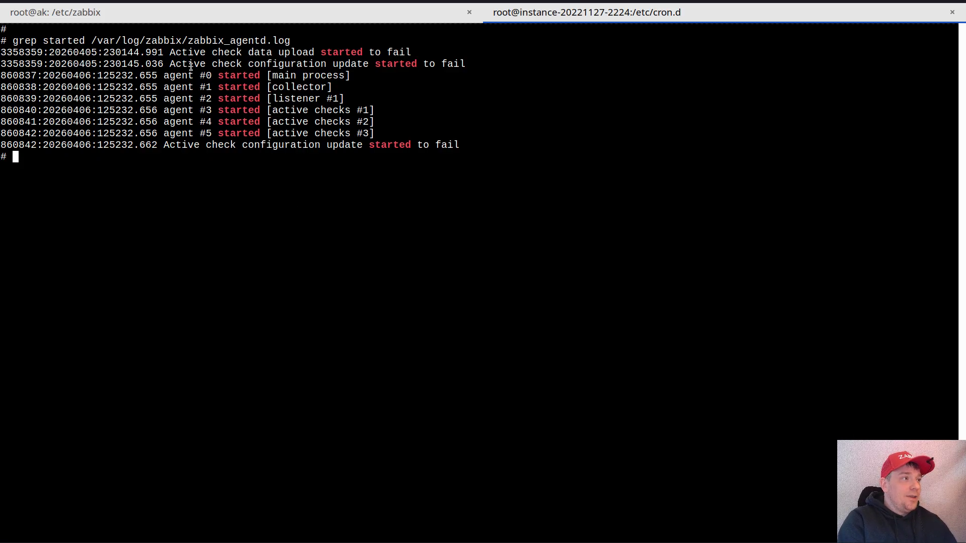
{"action": "mouse_move", "coordinate": [36, 114]}
{"action": "left_mouse_down"}
{"action": "mouse_move", "coordinate": [1, 112]}
{"action": "mouse_move", "coordinate": [37, 134]}
{"action": "left_mouse_up"}
{"action": "left_click", "coordinate": [24, 119]}
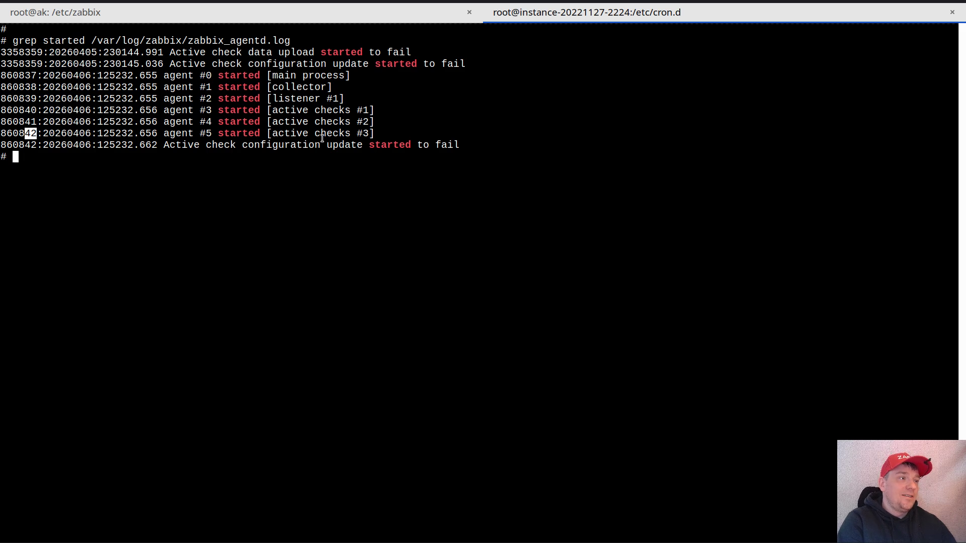
{"action": "left_click_drag", "start_coordinate": [272, 133], "coordinate": [369, 133]}
{"action": "left_click", "coordinate": [33, 133]}
{"action": "mouse_move", "coordinate": [34, 134]}
{"action": "left_mouse_down"}
{"action": "mouse_move", "coordinate": [15, 133]}
{"action": "mouse_move", "coordinate": [25, 133]}
{"action": "left_mouse_up"}
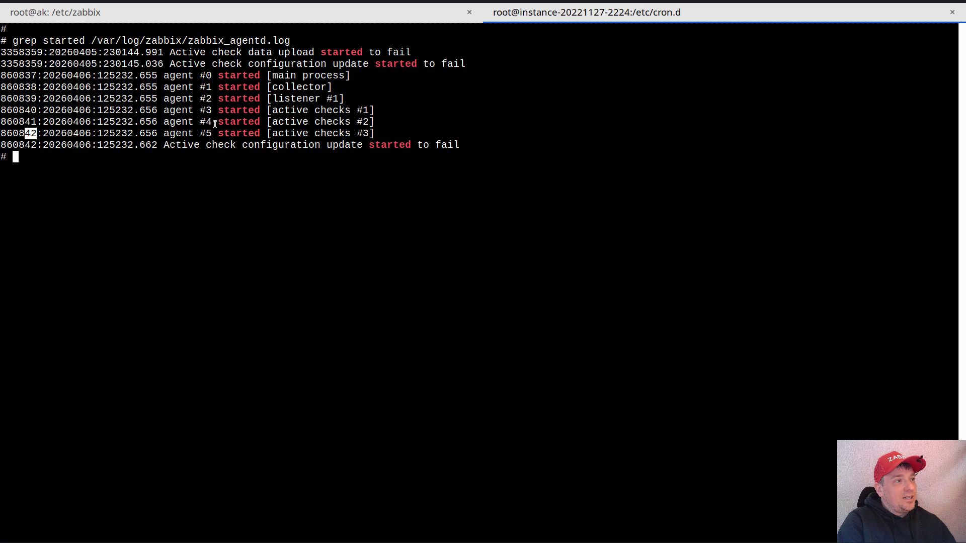
{"action": "left_click_drag", "start_coordinate": [279, 133], "coordinate": [361, 132]}
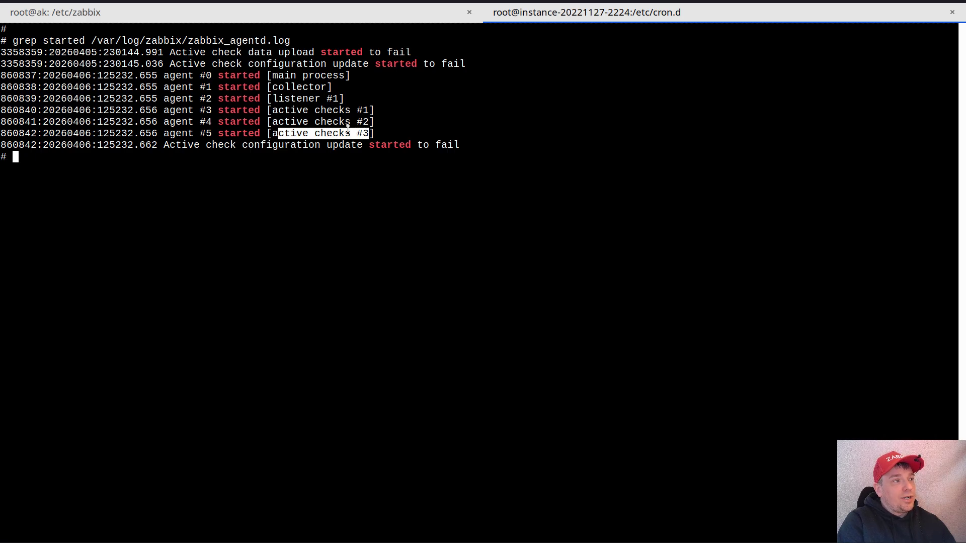
{"action": "left_click_drag", "start_coordinate": [272, 122], "coordinate": [357, 122]}
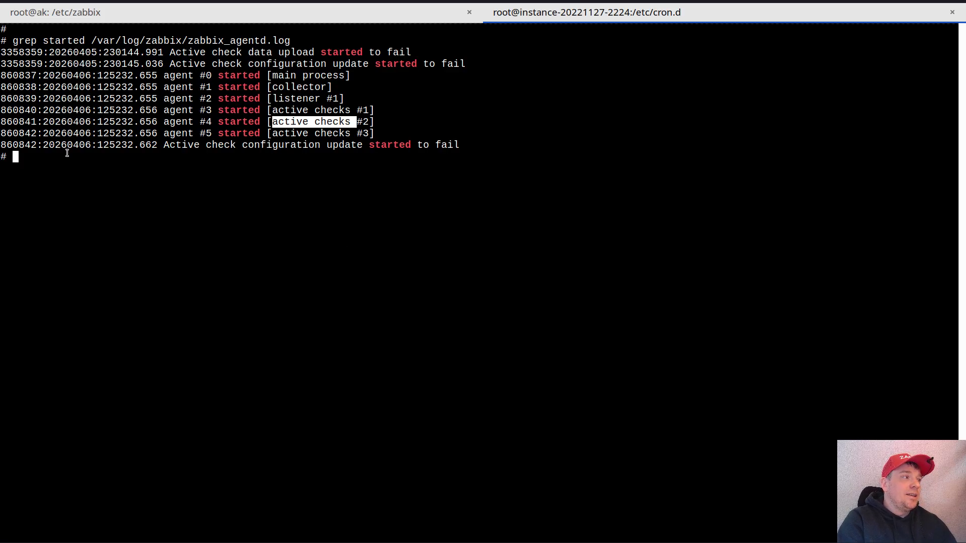
{"action": "left_click_drag", "start_coordinate": [38, 133], "coordinate": [1, 133]}
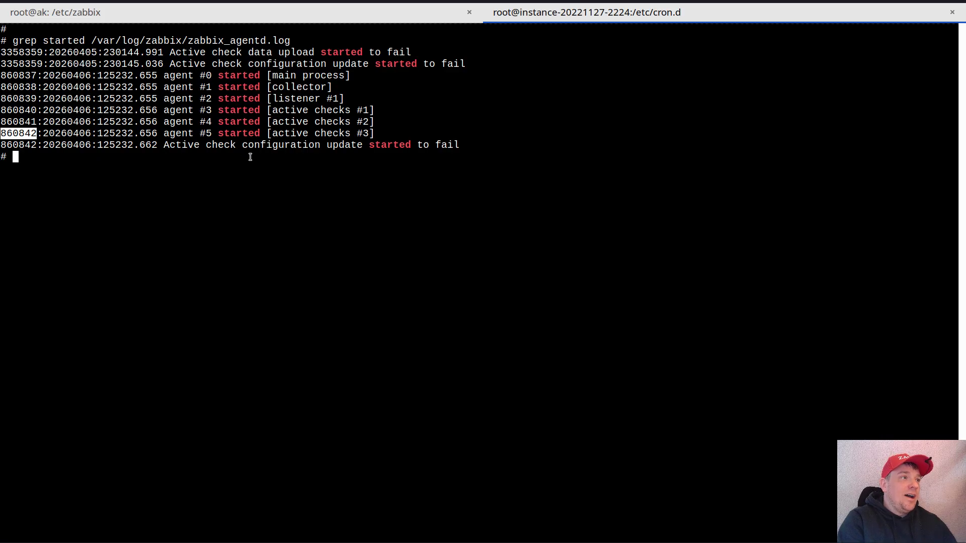
{"action": "left_click_drag", "start_coordinate": [272, 133], "coordinate": [351, 134]}
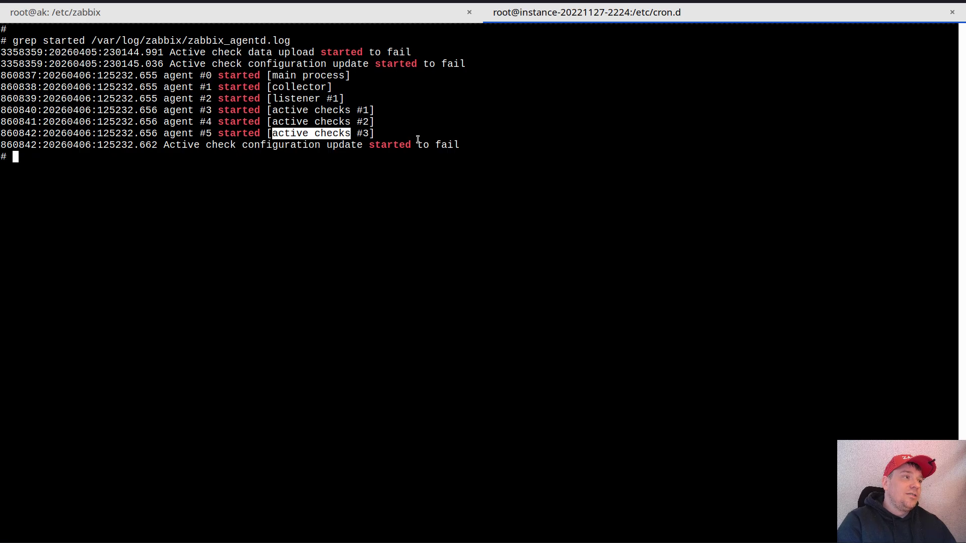
{"action": "left_click_drag", "start_coordinate": [39, 133], "coordinate": [2, 131]}
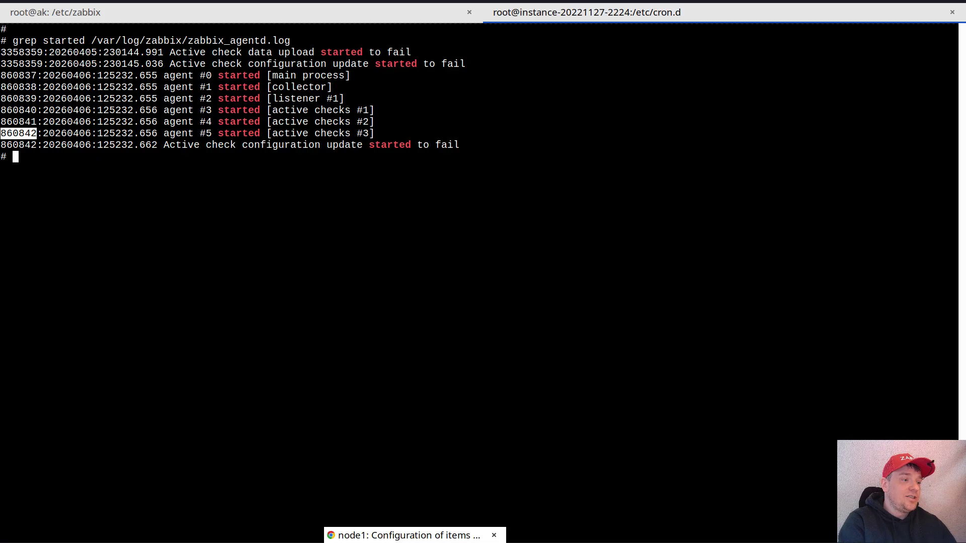
Compare the item's first preprocessing regular expression with the numbered agent processes in the terminal, and check its custom-on-fail setting
{"action": "key", "text": "alt+Tab"}
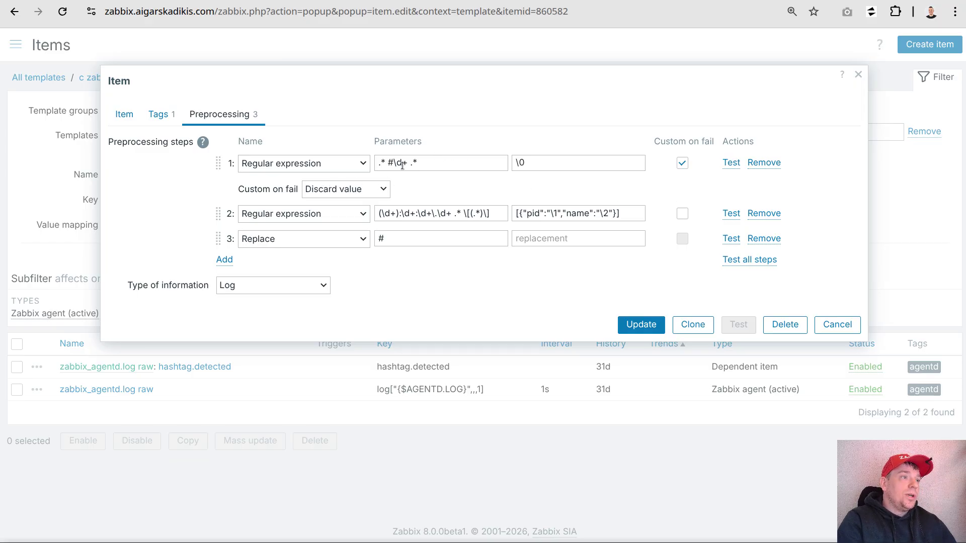
{"action": "left_click_drag", "start_coordinate": [388, 163], "coordinate": [407, 163]}
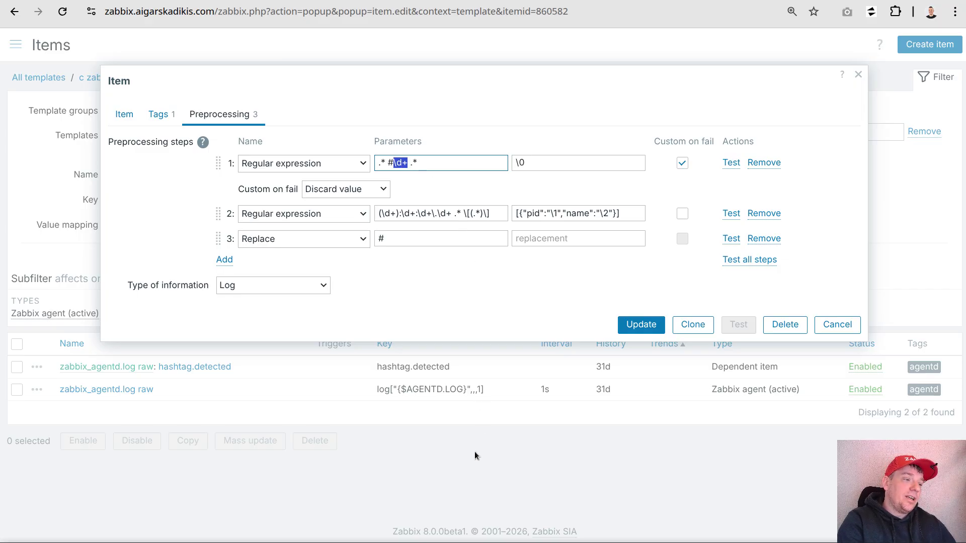
{"action": "left_click", "coordinate": [453, 535]}
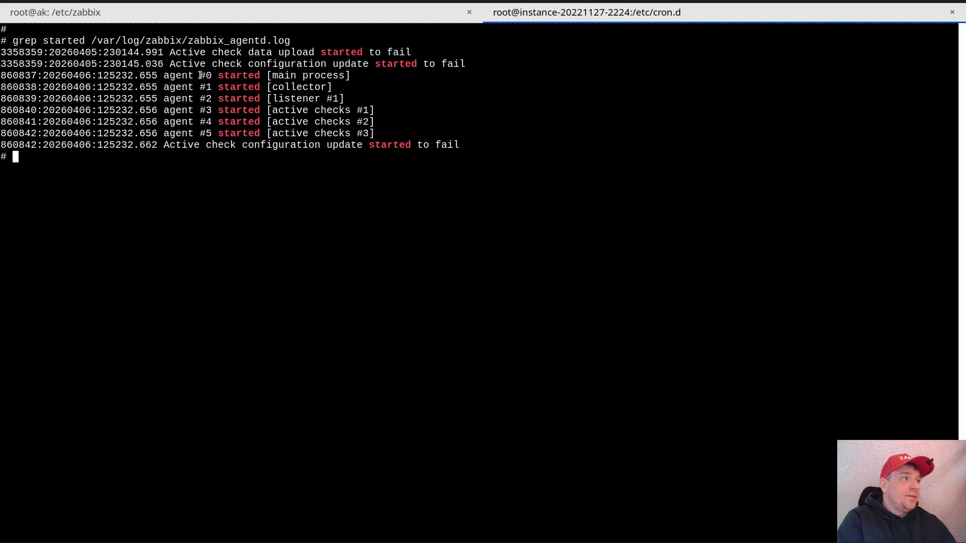
{"action": "left_click_drag", "start_coordinate": [194, 75], "coordinate": [212, 76]}
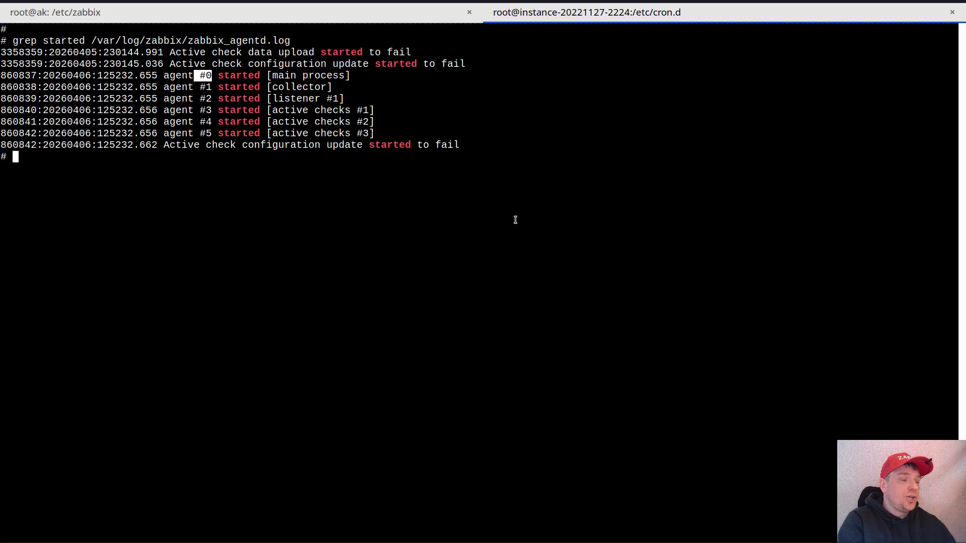
{"action": "left_click", "coordinate": [410, 535]}
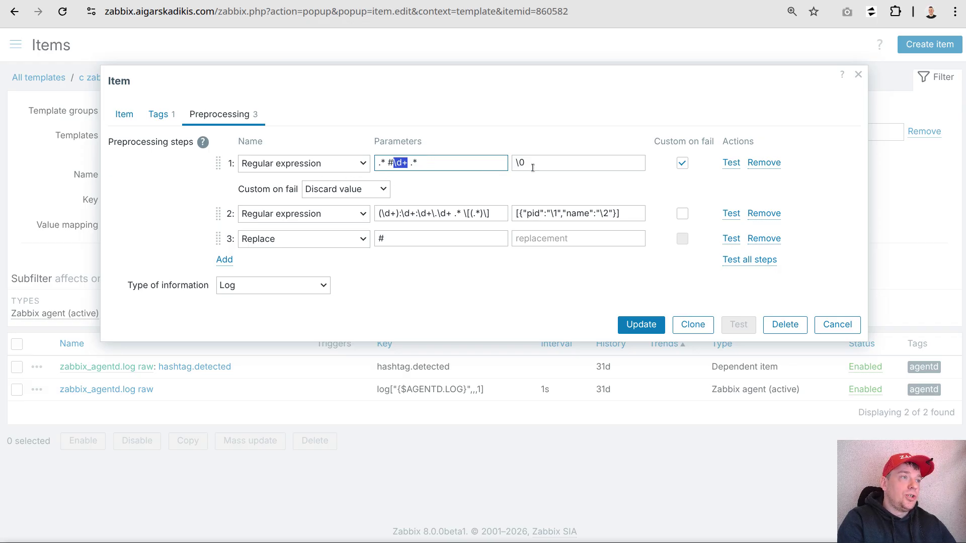
{"action": "left_click_drag", "start_coordinate": [238, 189], "coordinate": [293, 186]}
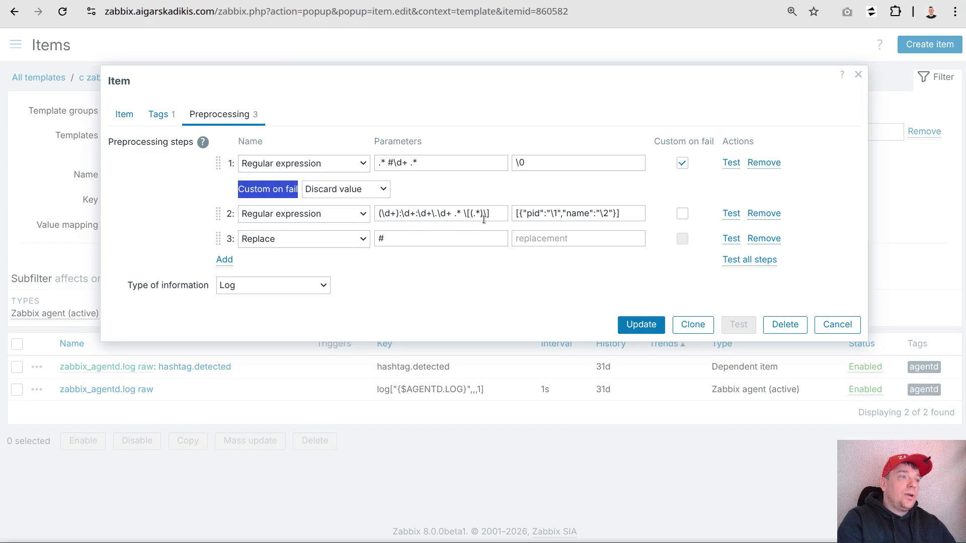
Compare the bracketed capture group of the second preprocessing expression with the process names in the terminal output
{"action": "left_click_drag", "start_coordinate": [470, 214], "coordinate": [498, 214]}
{"action": "left_click", "coordinate": [500, 536]}
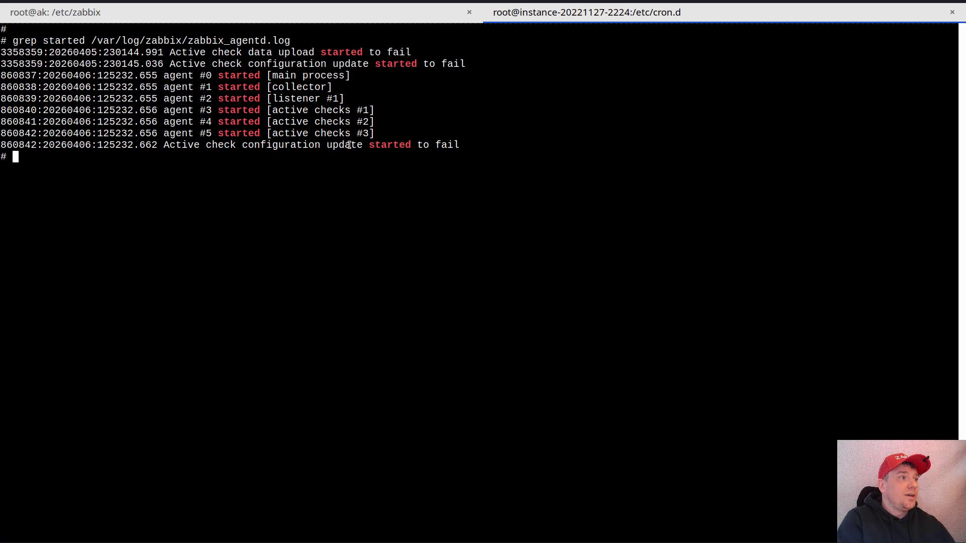
{"action": "left_click_drag", "start_coordinate": [271, 112], "coordinate": [376, 111]}
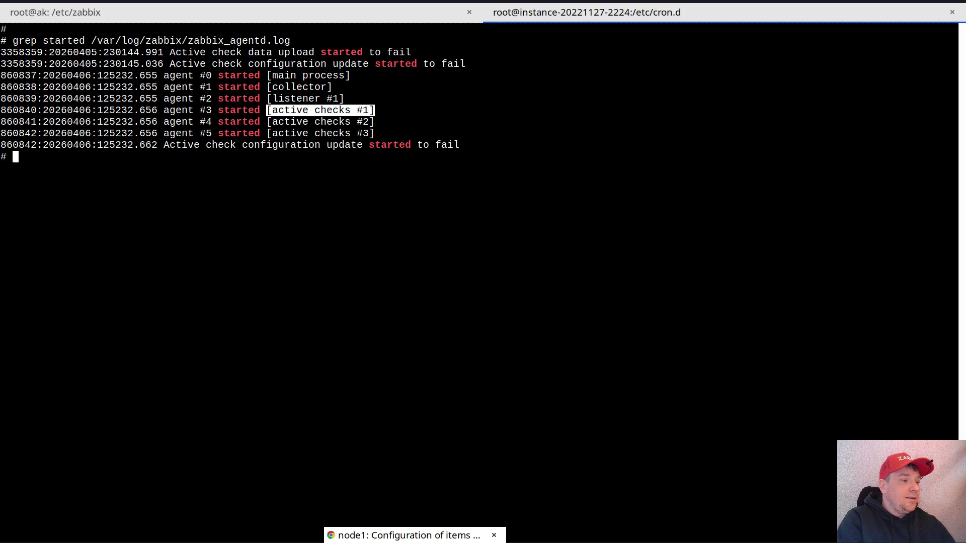
{"action": "left_click", "coordinate": [420, 533]}
Compare the second expression's process ID and timestamp patterns with the log lines in the terminal, and examine its JSON output template
{"action": "left_click", "coordinate": [426, 213]}
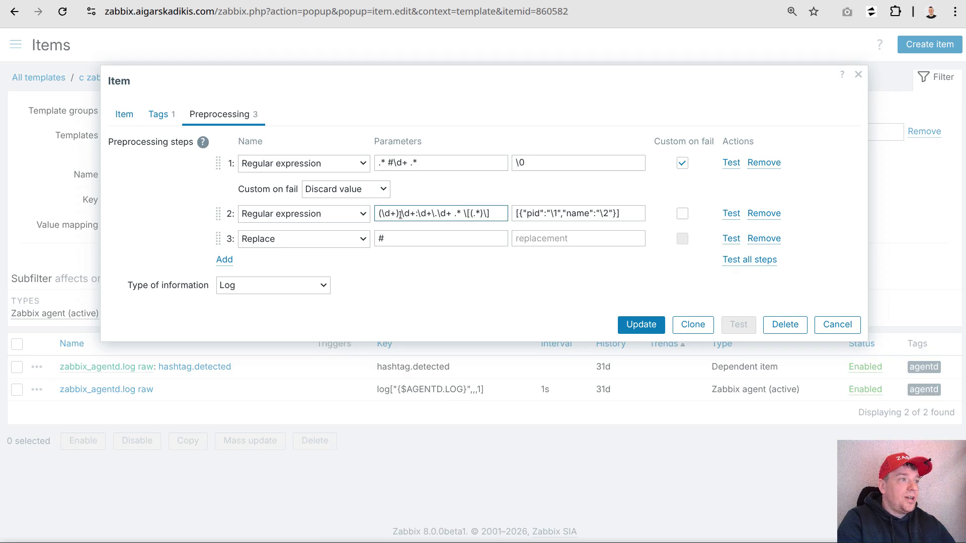
{"action": "left_click_drag", "start_coordinate": [381, 215], "coordinate": [417, 215]}
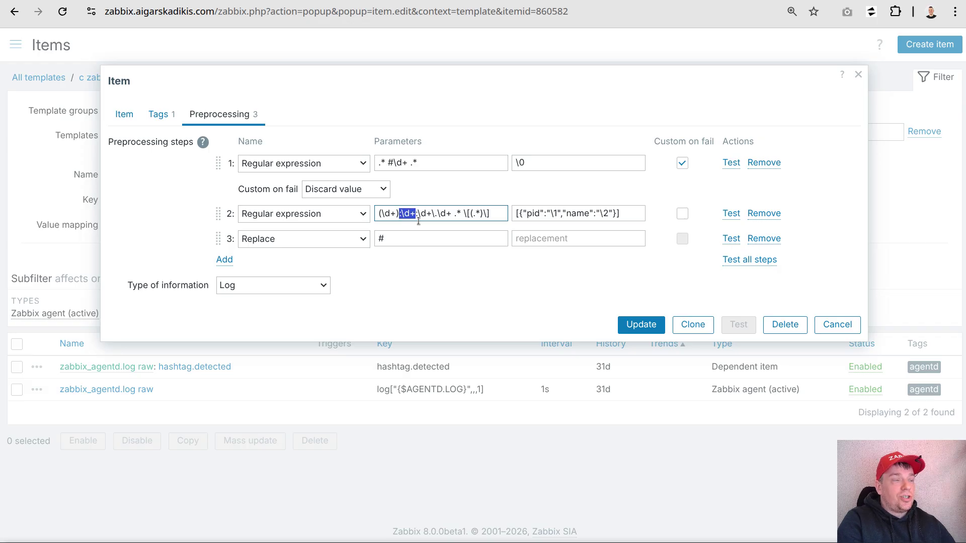
{"action": "left_click_drag", "start_coordinate": [418, 215], "coordinate": [449, 215]}
{"action": "key", "text": "alt+Tab"}
{"action": "key", "text": "alt+Tab"}
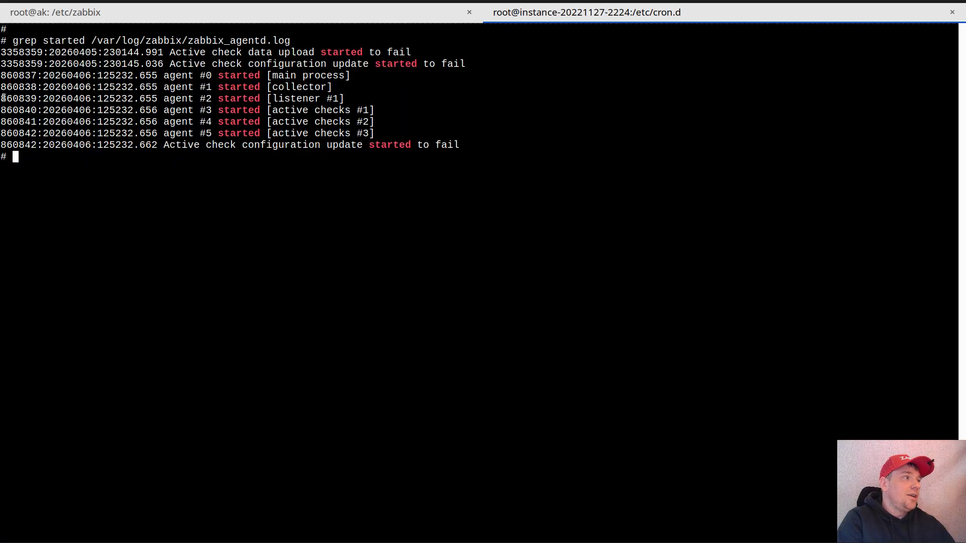
{"action": "left_click_drag", "start_coordinate": [3, 87], "coordinate": [37, 87]}
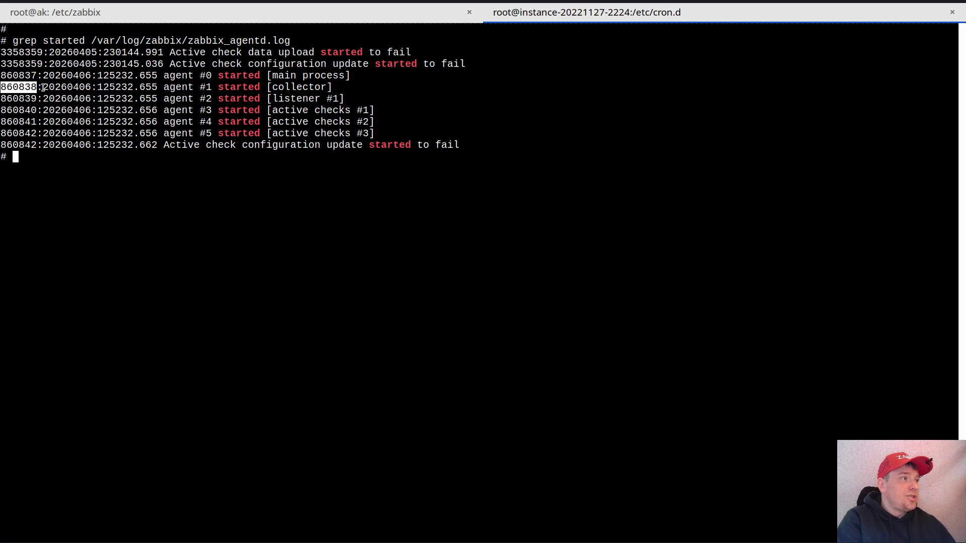
{"action": "left_click_drag", "start_coordinate": [43, 87], "coordinate": [157, 87]}
{"action": "mouse_move", "coordinate": [332, 532]}
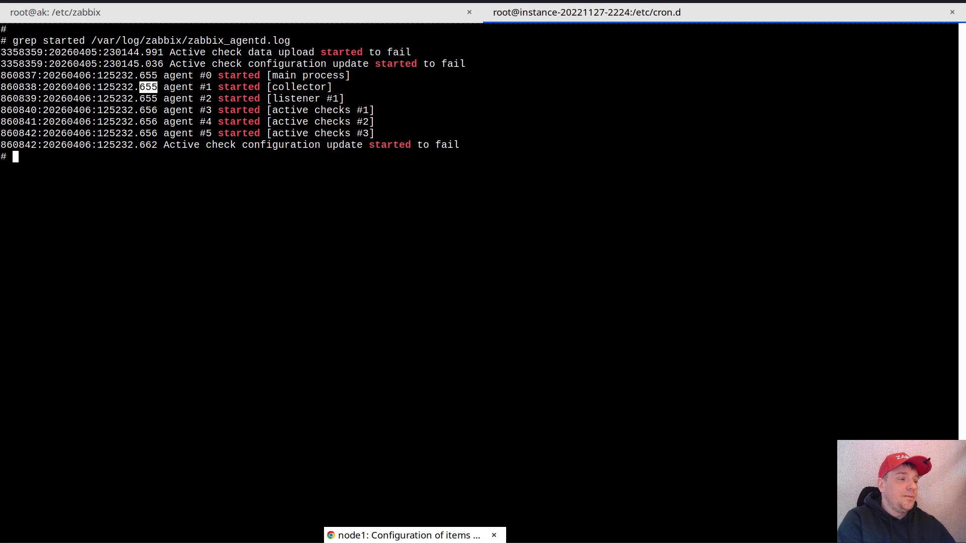
{"action": "left_click", "coordinate": [383, 535]}
{"action": "left_click", "coordinate": [450, 215]}
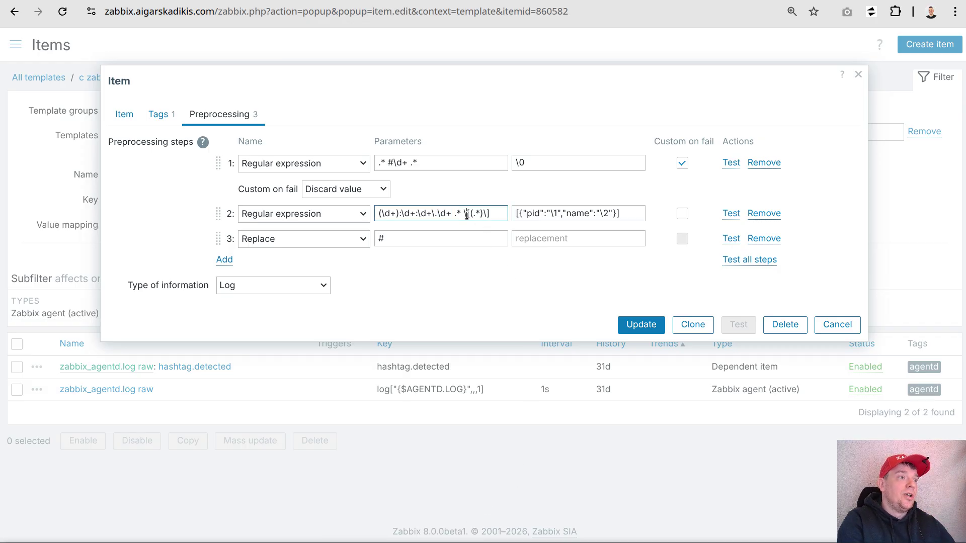
{"action": "triple_click", "coordinate": [630, 213]}
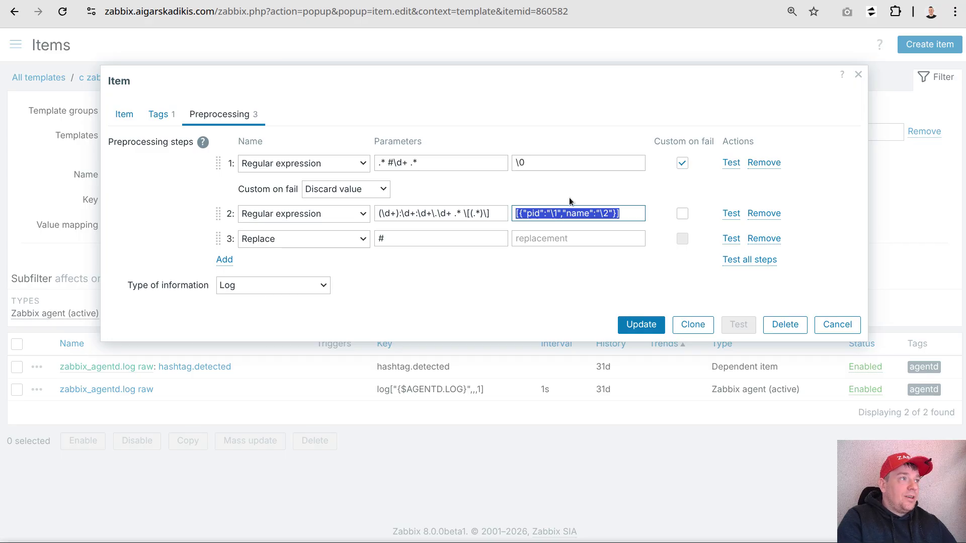
Cancel the item editing and open the template's discovery rules in a new browser tab
{"action": "left_click", "coordinate": [837, 324]}
{"action": "right_click", "coordinate": [436, 79]}
{"action": "left_click", "coordinate": [454, 95]}
{"action": "left_click", "coordinate": [438, 77]}
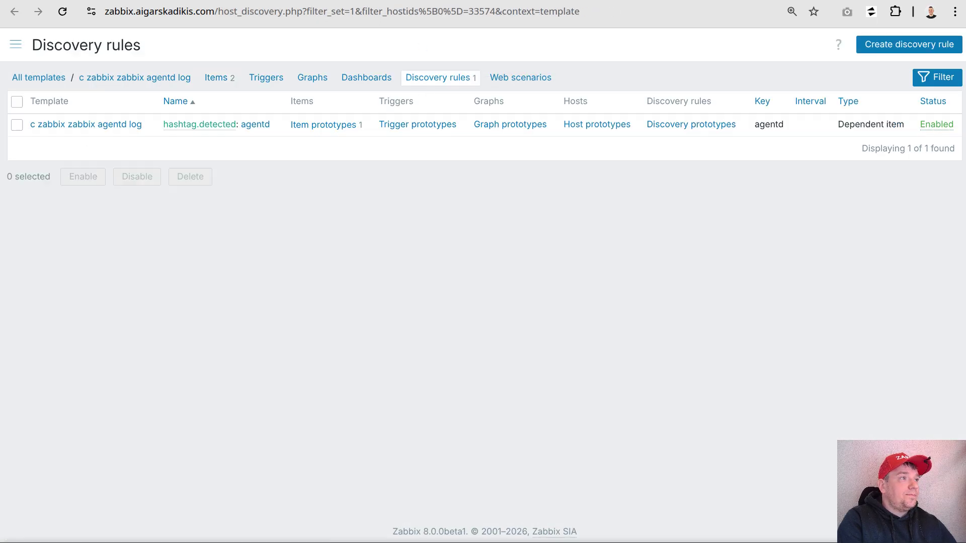
Open the agentd discovery rule and examine its setting for disabling lost resources
{"action": "left_click", "coordinate": [256, 129]}
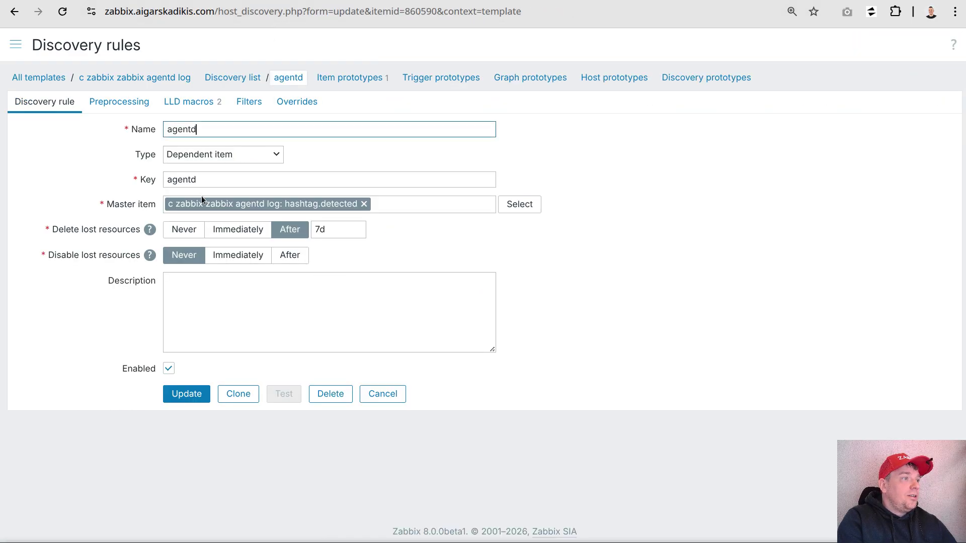
{"action": "left_click_drag", "start_coordinate": [49, 257], "coordinate": [142, 255]}
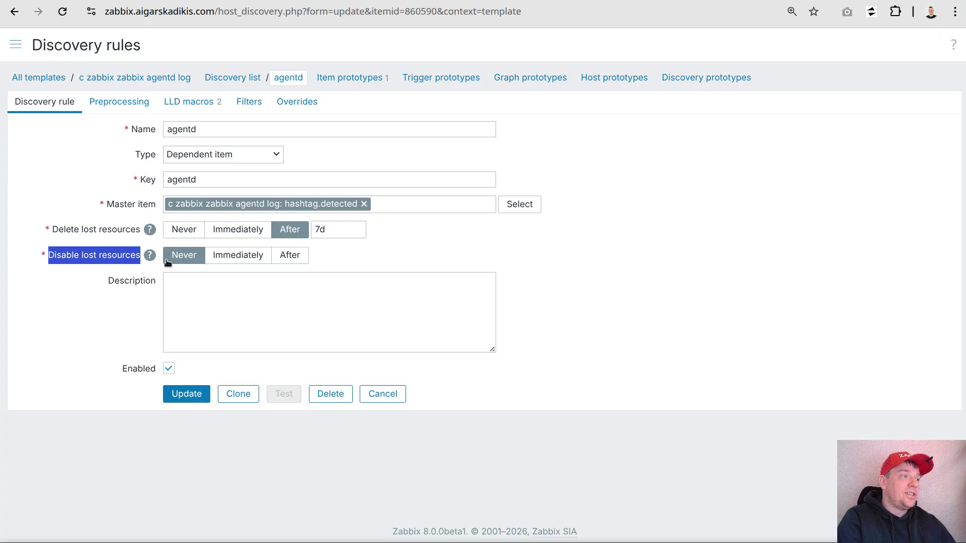
{"action": "left_click_drag", "start_coordinate": [172, 257], "coordinate": [199, 258]}
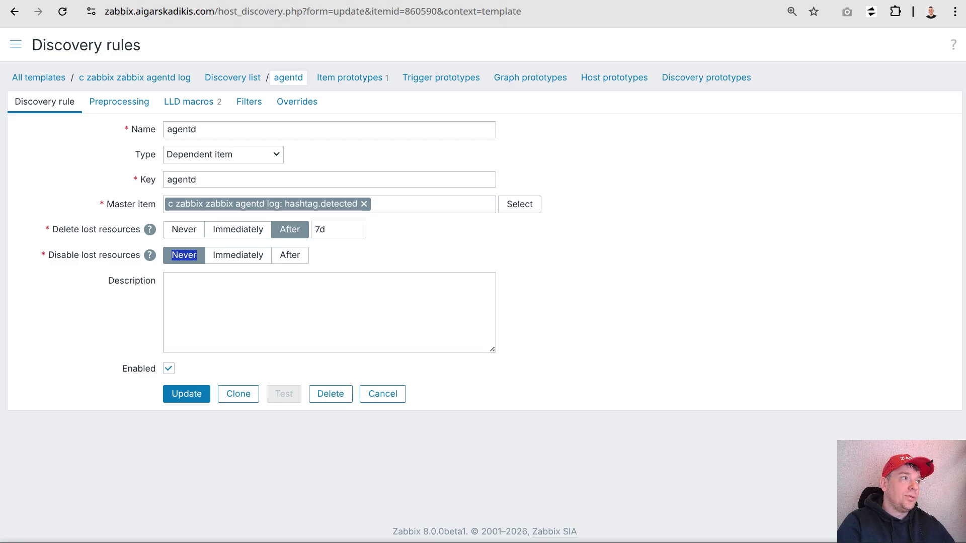
Return to the template's items and examine the JSON output template and the # replacement in hashtag.detected's preprocessing
{"action": "key", "text": "alt+Left"}
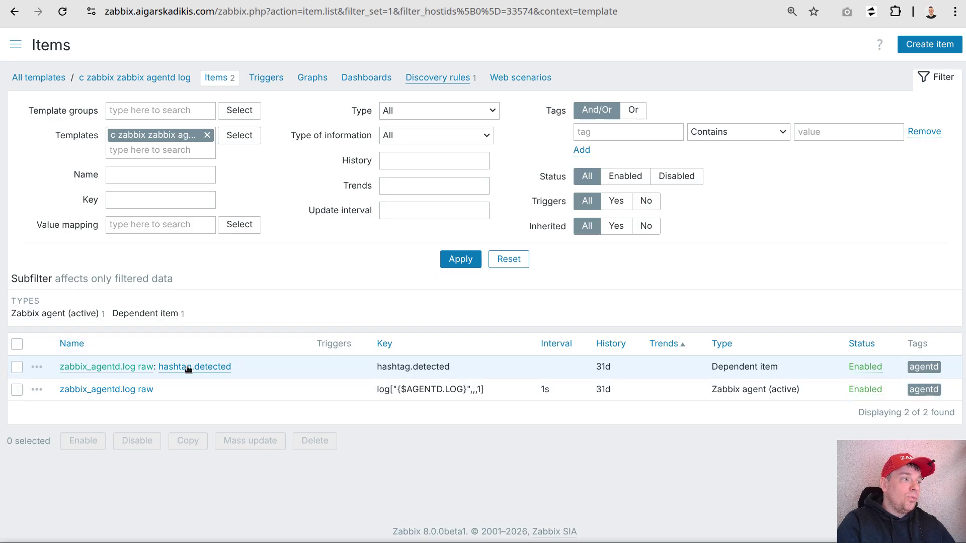
{"action": "left_click", "coordinate": [188, 368]}
{"action": "left_click", "coordinate": [227, 112]}
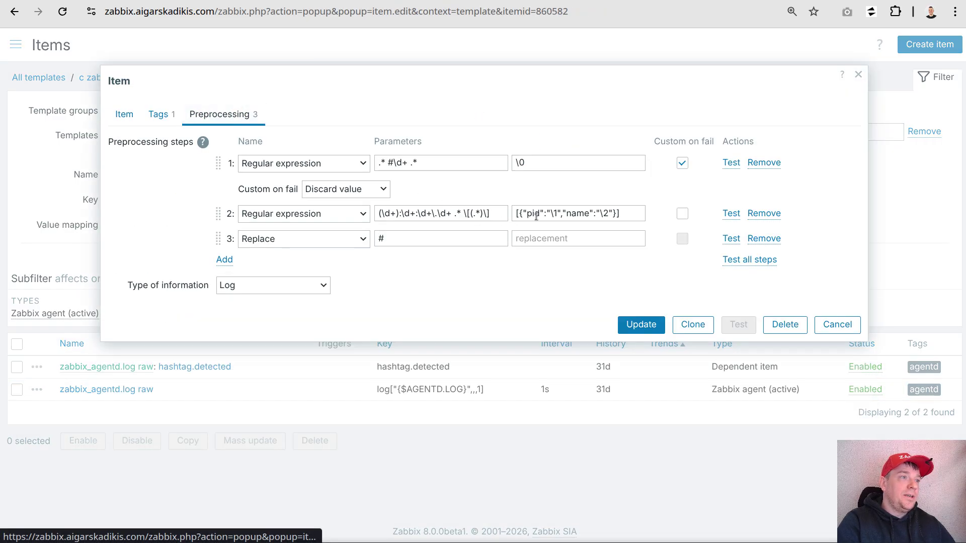
{"action": "left_click_drag", "start_coordinate": [624, 215], "coordinate": [513, 214]}
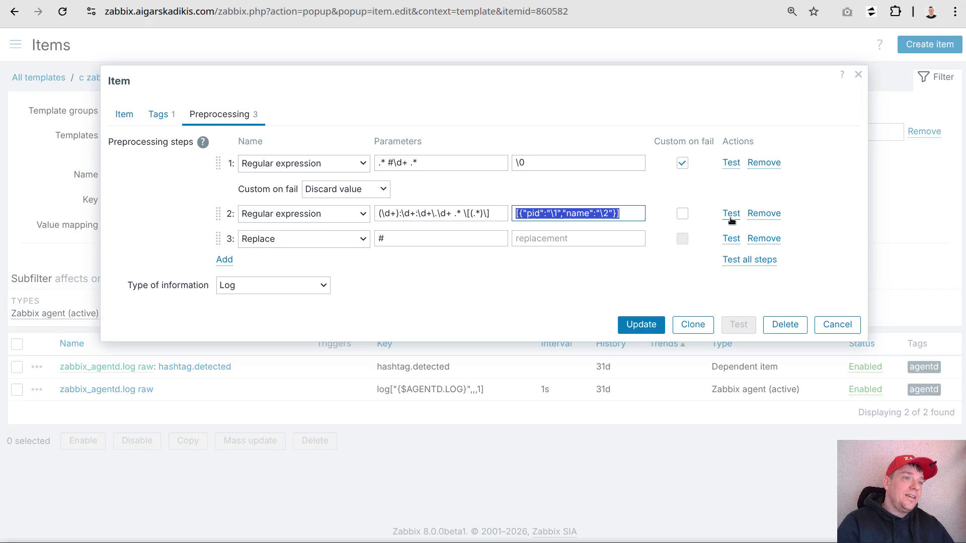
{"action": "left_click", "coordinate": [386, 239]}
{"action": "left_click_drag", "start_coordinate": [385, 240], "coordinate": [366, 241]}
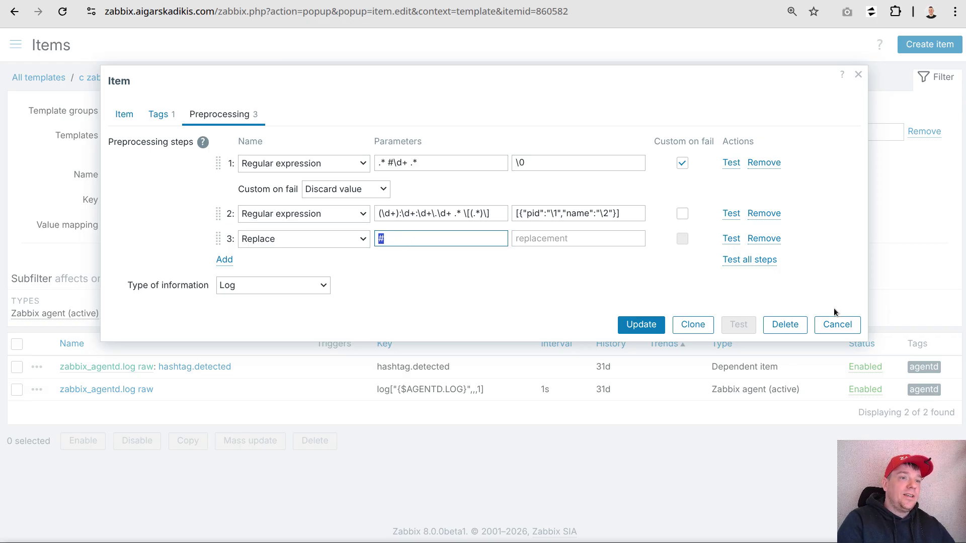
Close the item without saving and compare the zabbix_agentd.log raw and hashtag.detected entries in the item list
{"action": "left_click", "coordinate": [835, 324]}
{"action": "left_click_drag", "start_coordinate": [164, 393], "coordinate": [59, 390]}
{"action": "left_click_drag", "start_coordinate": [253, 366], "coordinate": [158, 366]}
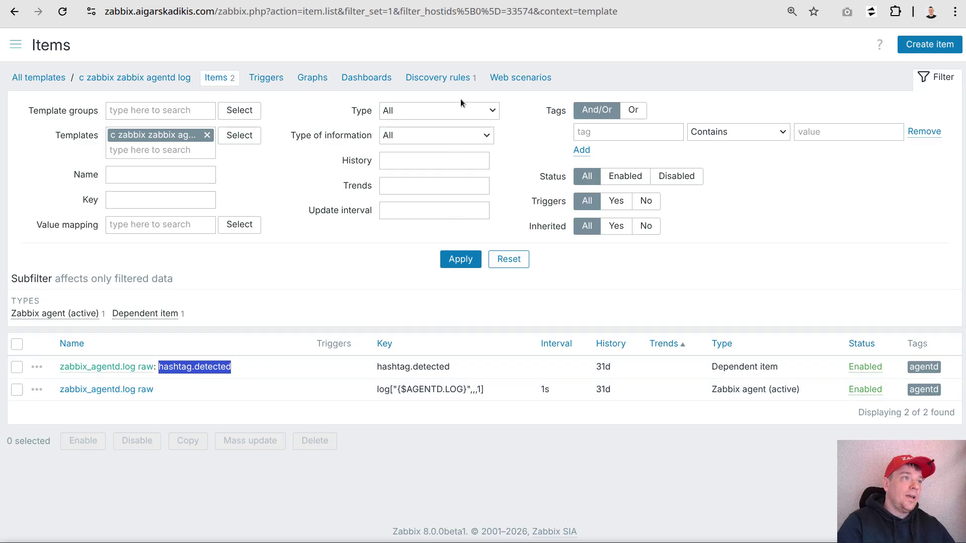
Reopen the agentd discovery rule and check which master item it depends on
{"action": "left_click", "coordinate": [434, 76]}
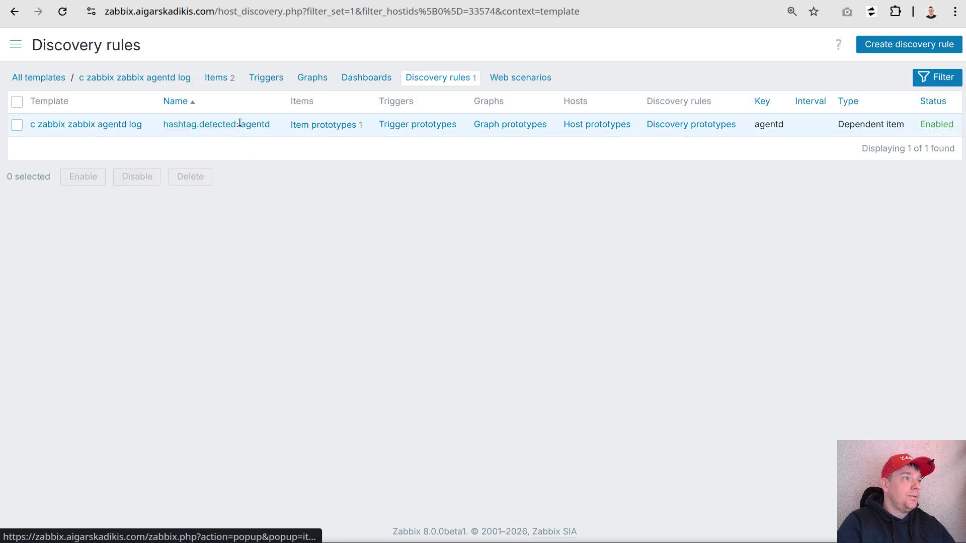
{"action": "left_click", "coordinate": [251, 125]}
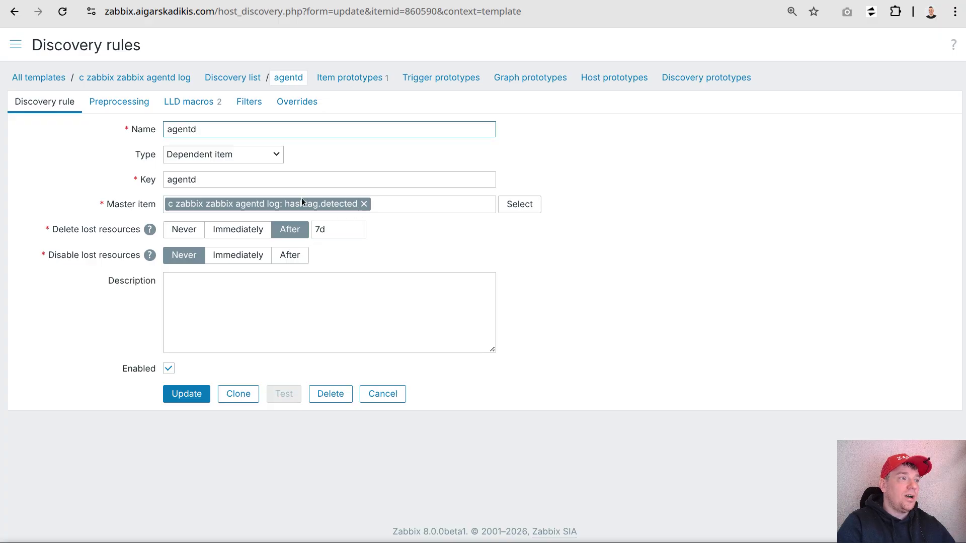
{"action": "double_click", "coordinate": [292, 206]}
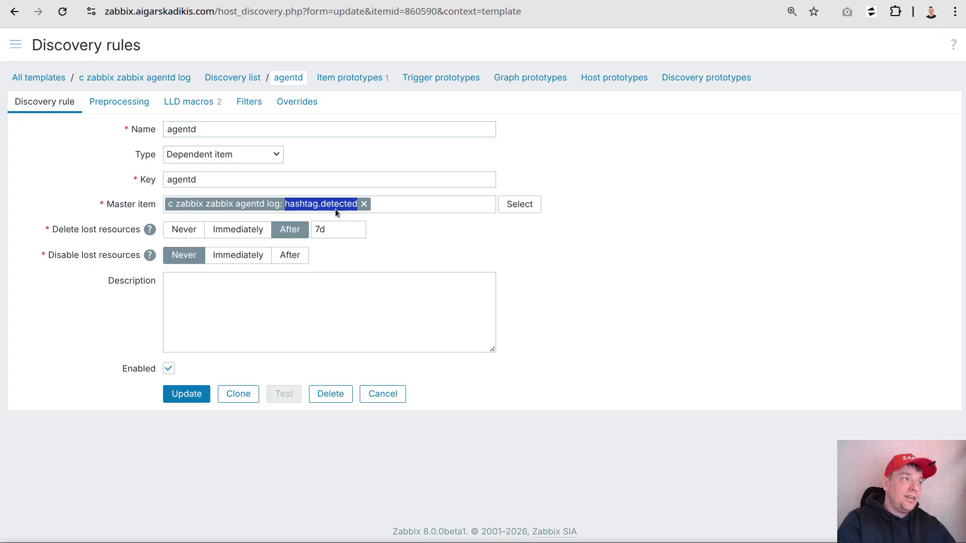
{"action": "left_click", "coordinate": [272, 213]}
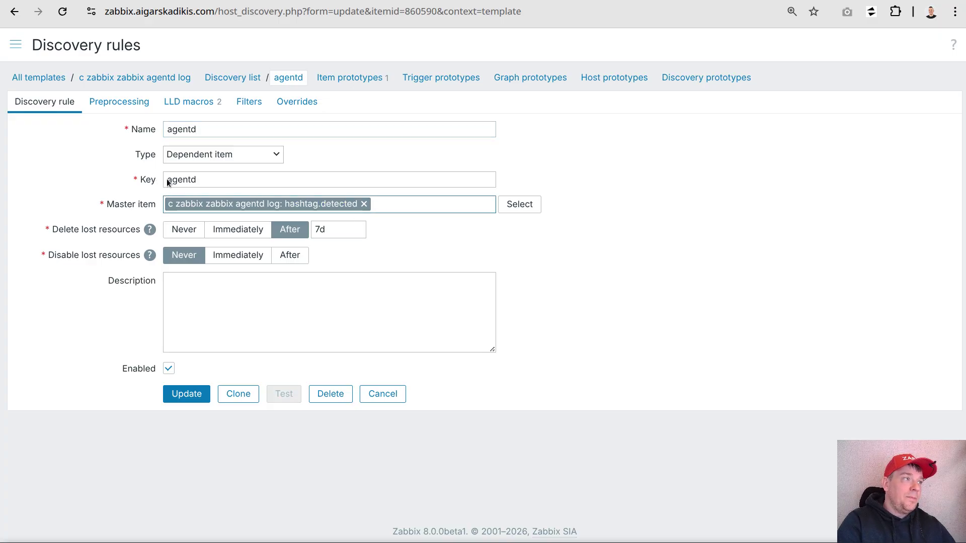
Examine the JSONPath mappings of the {#PID} and {#NAME} macros in the agentd discovery rule
{"action": "left_click", "coordinate": [190, 105]}
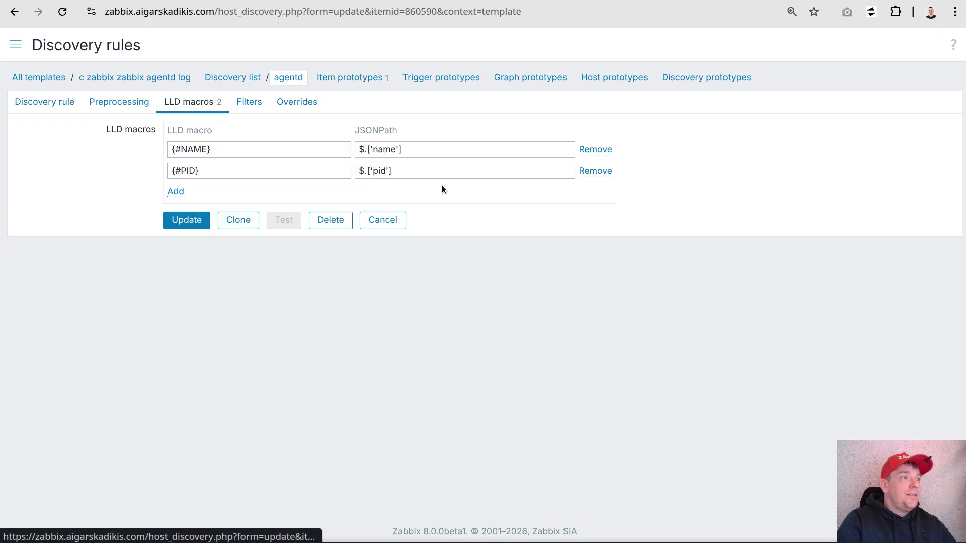
{"action": "double_click", "coordinate": [379, 171]}
{"action": "double_click", "coordinate": [379, 149]}
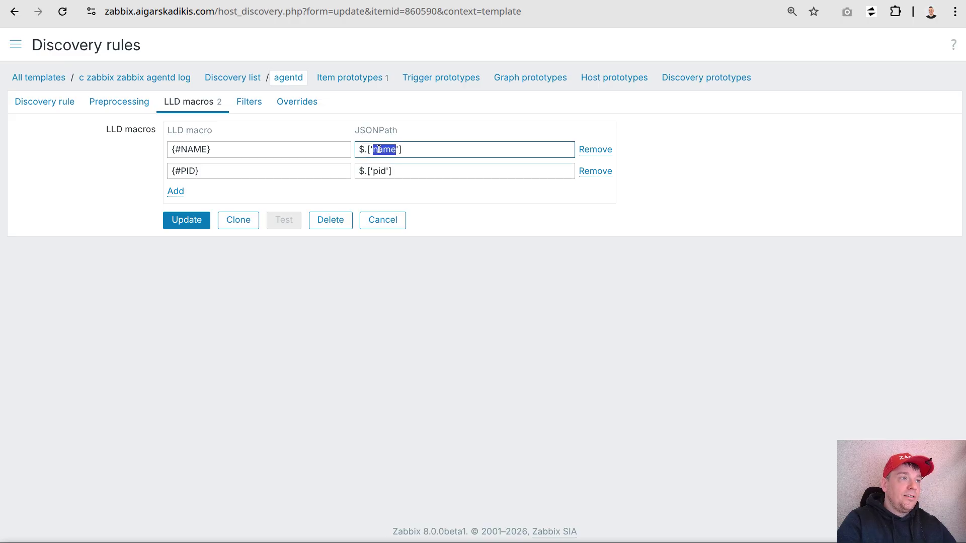
Match the macros to the process ID and bracketed name of agent #3 in the terminal, and return to the browser
{"action": "left_click", "coordinate": [452, 539]}
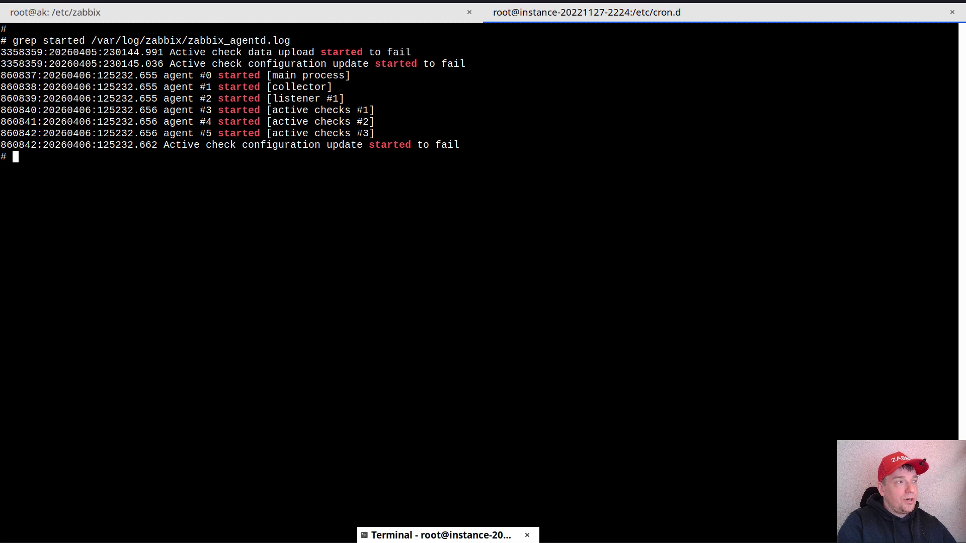
{"action": "double_click", "coordinate": [32, 110]}
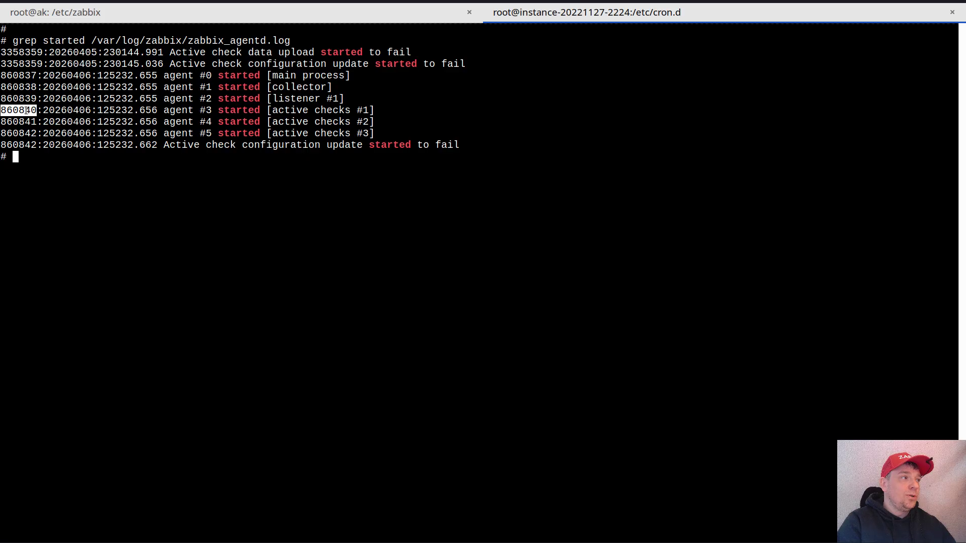
{"action": "left_click_drag", "start_coordinate": [270, 108], "coordinate": [369, 110]}
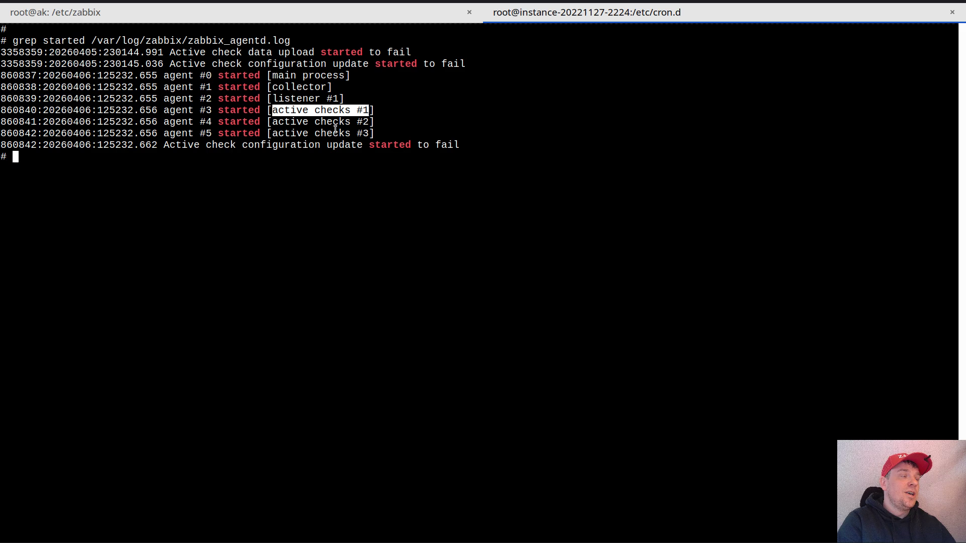
{"action": "left_click", "coordinate": [335, 128]}
{"action": "left_click_drag", "start_coordinate": [270, 110], "coordinate": [366, 110]}
{"action": "left_click", "coordinate": [412, 537]}
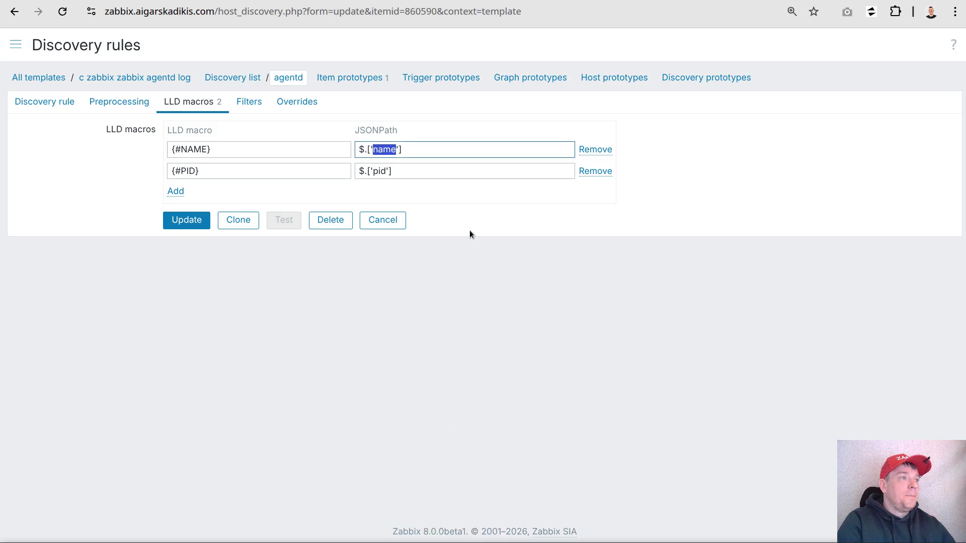
Open the rule's {#NAME} item prototype and examine its master item and the {#PID} part of its preprocessing expression
{"action": "left_click", "coordinate": [346, 80]}
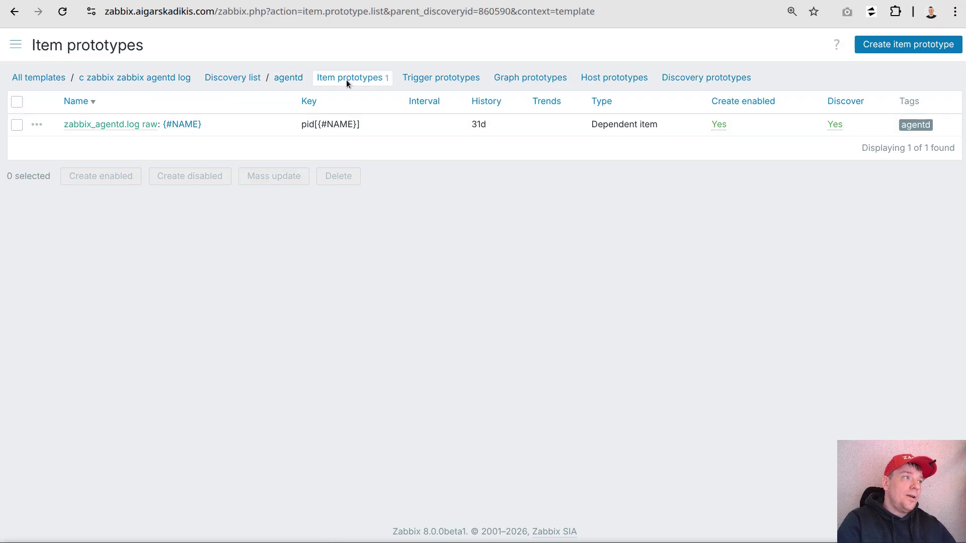
{"action": "left_click", "coordinate": [184, 127]}
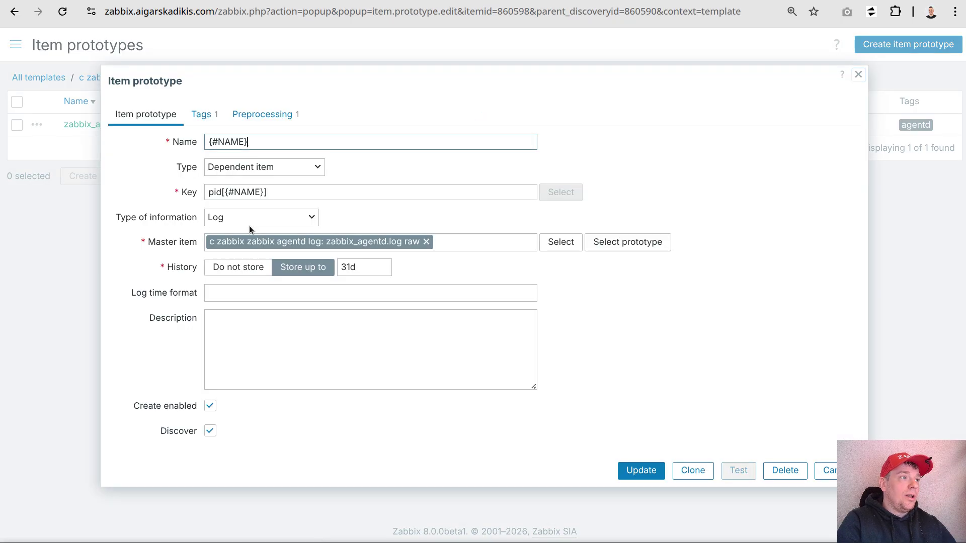
{"action": "left_click_drag", "start_coordinate": [326, 242], "coordinate": [404, 246]}
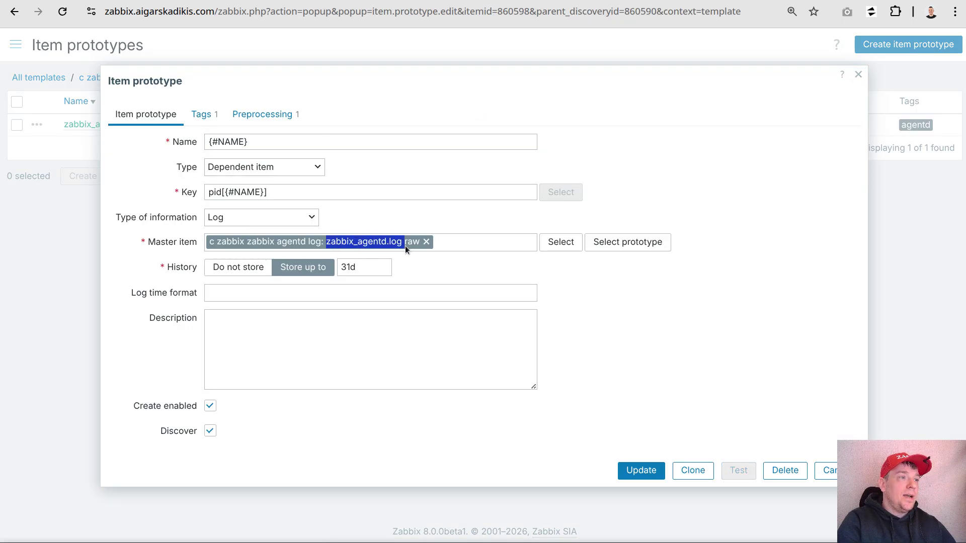
{"action": "left_click", "coordinate": [421, 247]}
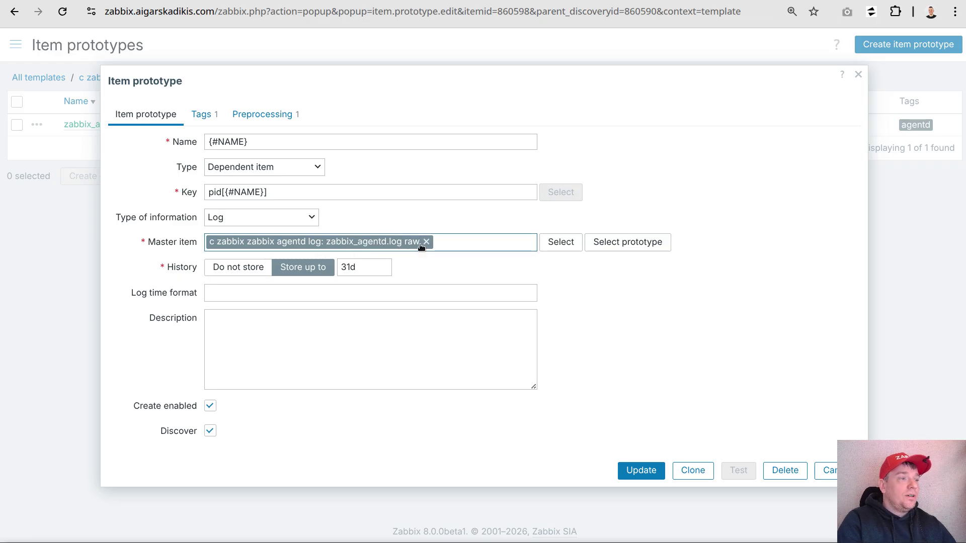
{"action": "left_click", "coordinate": [267, 115]}
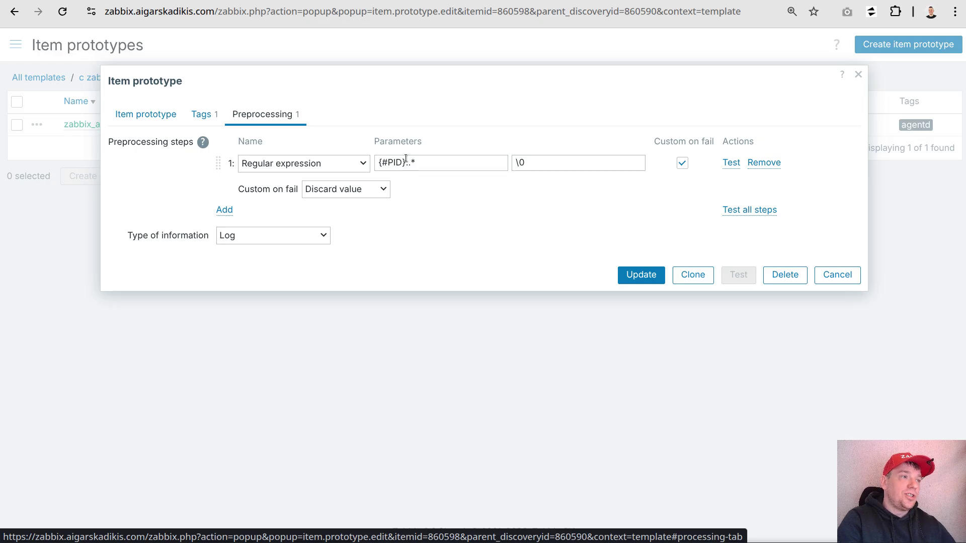
{"action": "left_click_drag", "start_coordinate": [407, 163], "coordinate": [388, 164]}
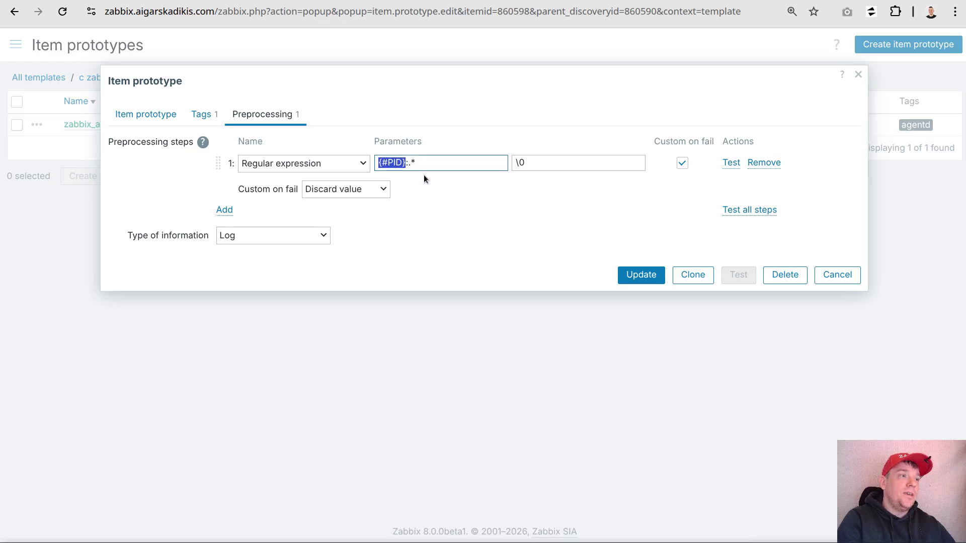
Check the {#NAME} parameter in the prototype's key, review its preprocessing again, and close it without saving
{"action": "left_click", "coordinate": [145, 108]}
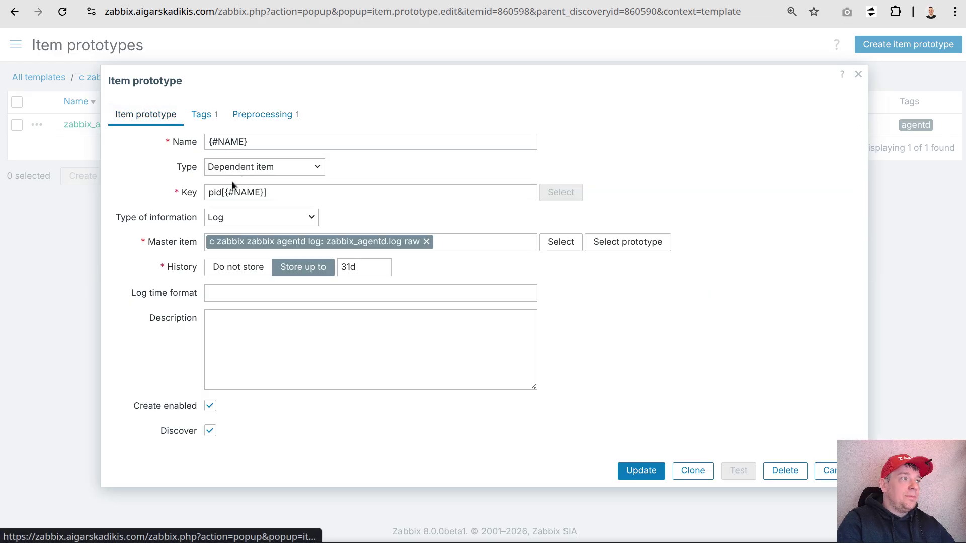
{"action": "left_click", "coordinate": [226, 192]}
{"action": "key", "text": "Right"}
{"action": "key", "text": "Right"}
{"action": "key", "text": "Right"}
{"action": "key", "text": "Right"}
{"action": "left_click_drag", "start_coordinate": [225, 193], "coordinate": [263, 193]}
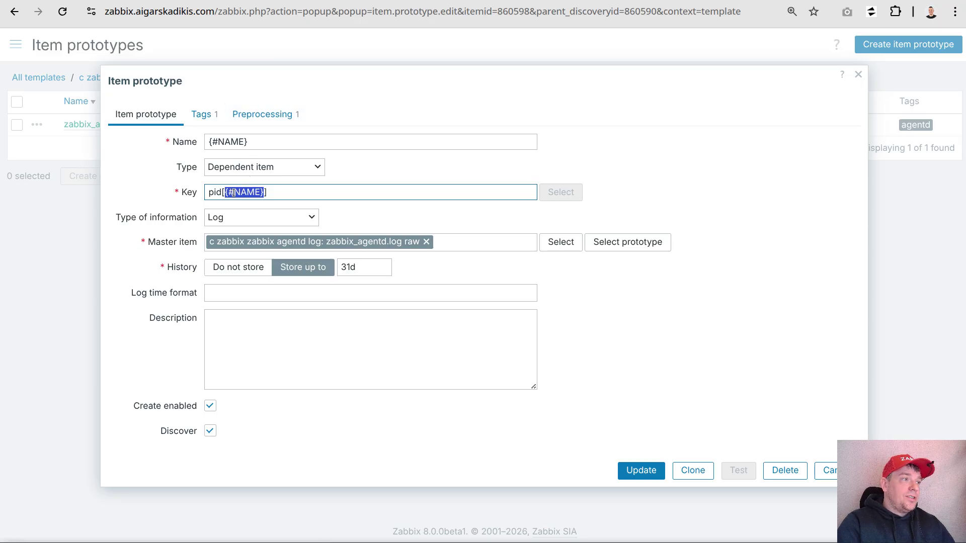
{"action": "left_click", "coordinate": [280, 114]}
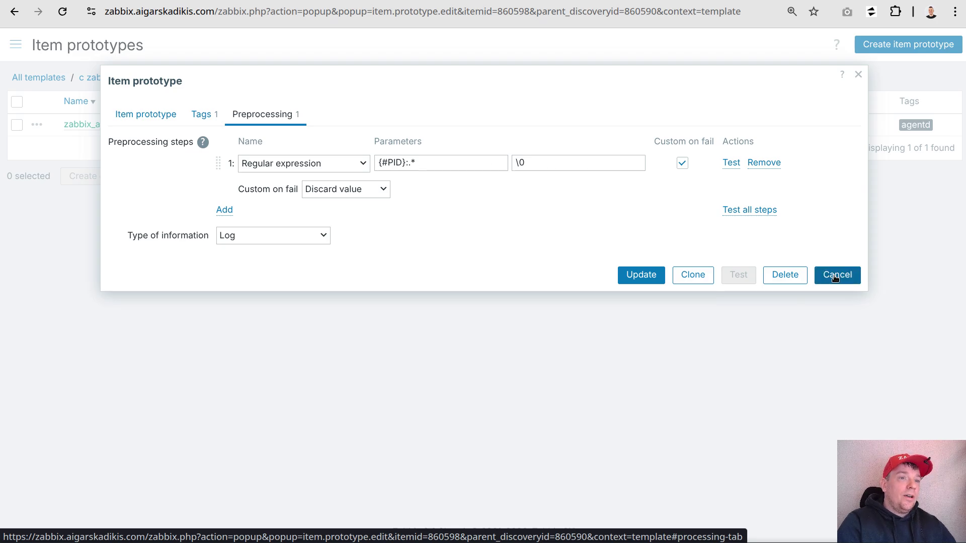
{"action": "left_click", "coordinate": [817, 280]}
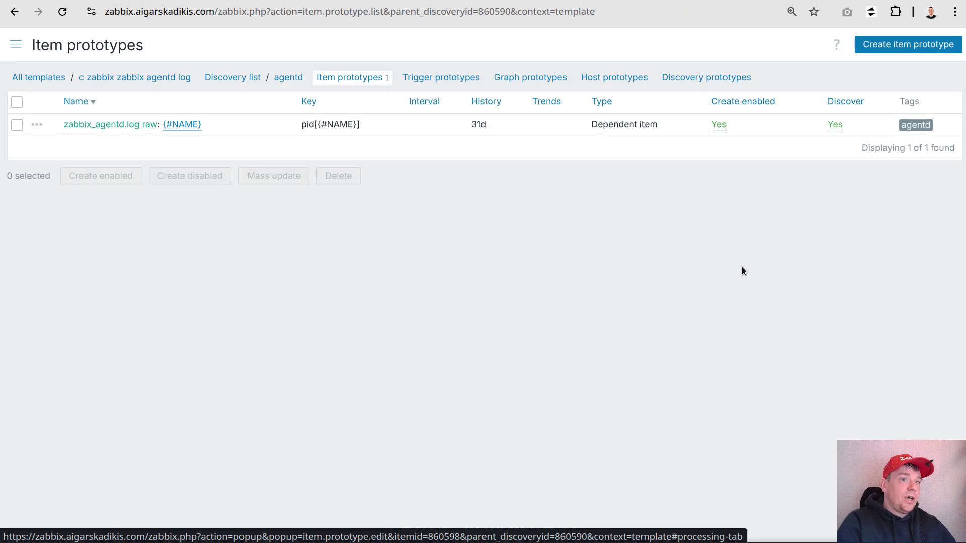
Go to the latest monitoring data and open the history of the zabbix_agentd.log raw item on betons.gnt1.win
{"action": "left_click", "coordinate": [16, 44]}
{"action": "left_click", "coordinate": [69, 153]}
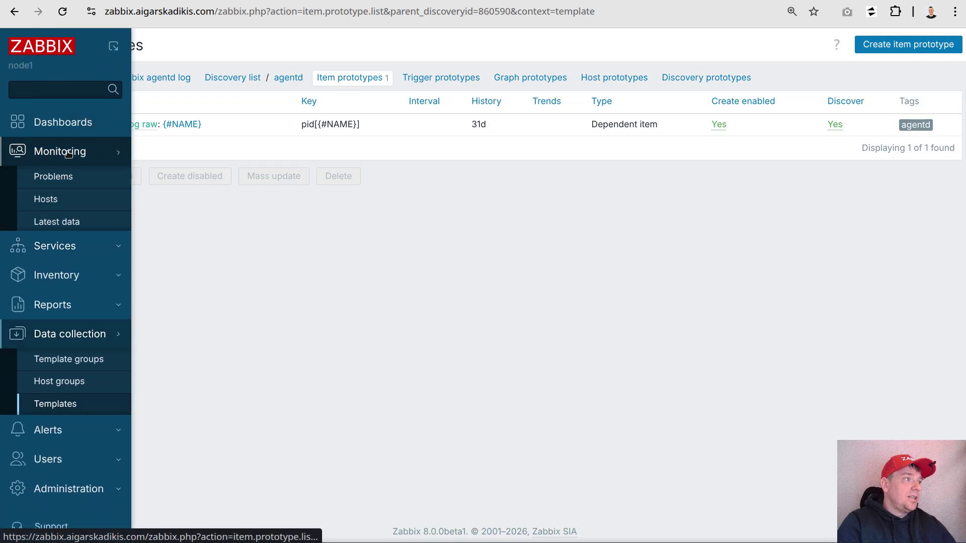
{"action": "left_click", "coordinate": [53, 220]}
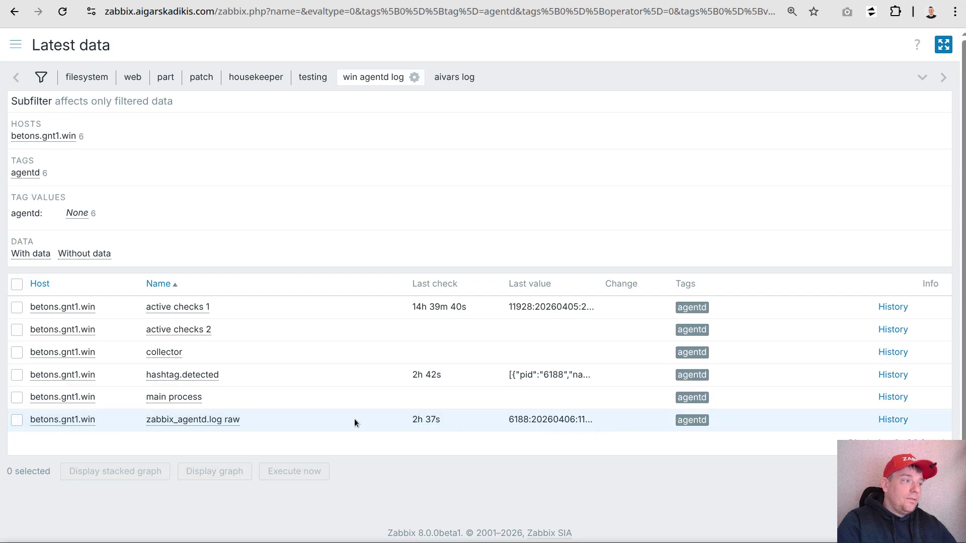
{"action": "left_click_drag", "start_coordinate": [246, 423], "coordinate": [148, 421]}
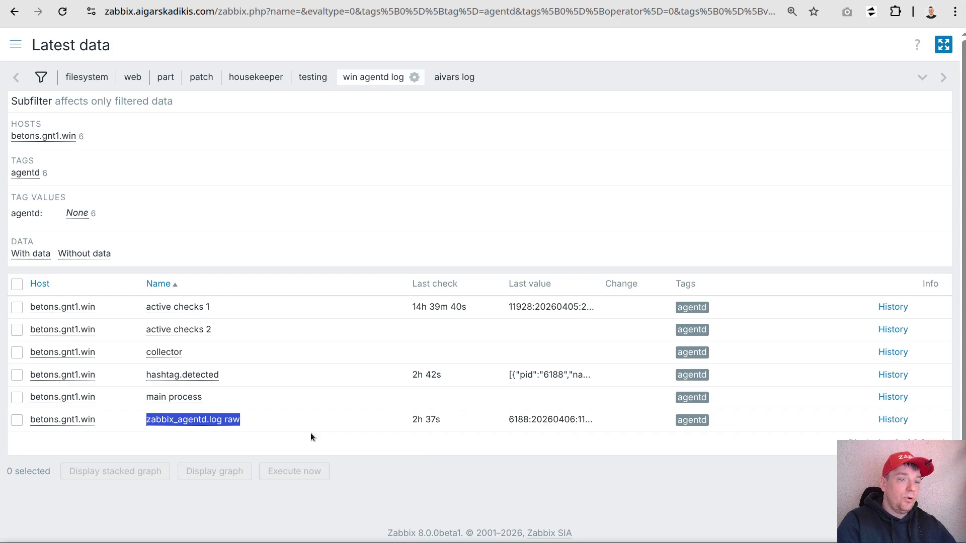
{"action": "left_click", "coordinate": [892, 420]}
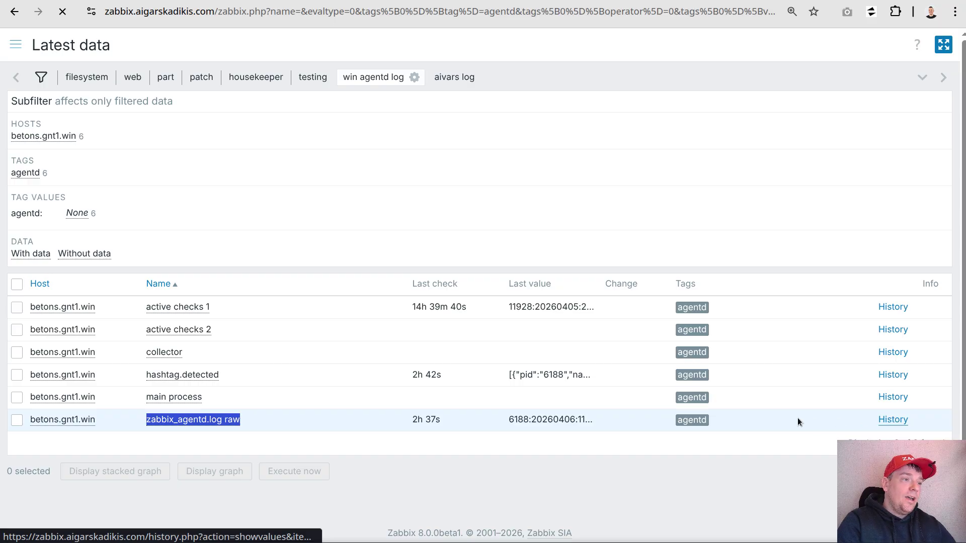
Examine the bracketed process names in the history's agent #0, #1 and #2 startup lines
{"action": "scroll", "coordinate": [578, 362], "scroll_direction": "down", "scroll_amount": 2}
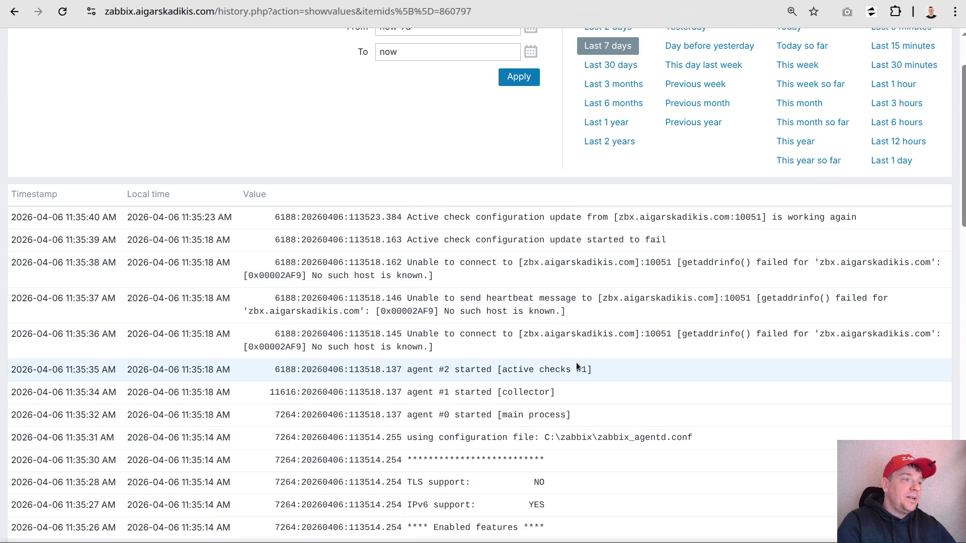
{"action": "scroll", "coordinate": [575, 362], "scroll_direction": "down", "scroll_amount": 2}
{"action": "triple_click", "coordinate": [433, 329]}
{"action": "left_click_drag", "start_coordinate": [417, 334], "coordinate": [573, 334]}
{"action": "left_click", "coordinate": [526, 334]}
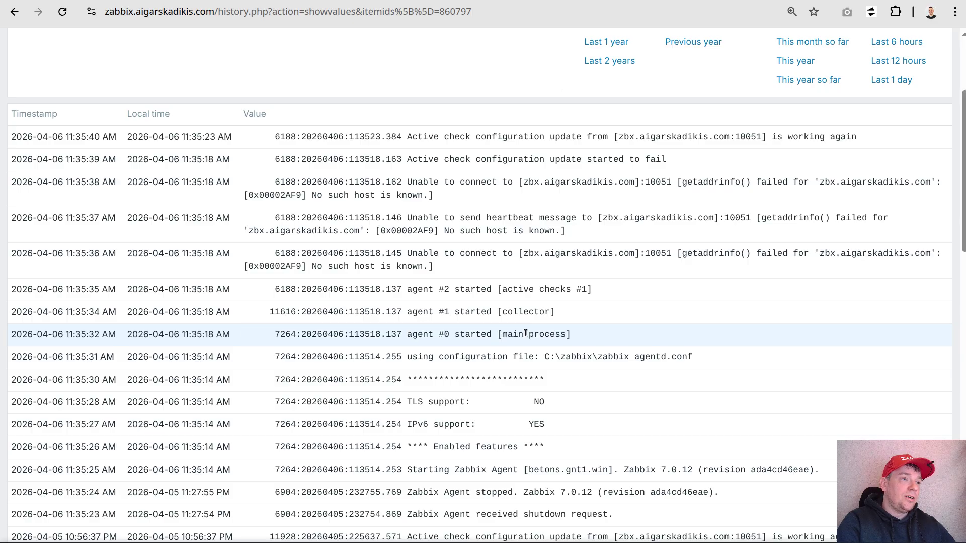
{"action": "left_click_drag", "start_coordinate": [504, 334], "coordinate": [570, 334]}
{"action": "left_click_drag", "start_coordinate": [502, 312], "coordinate": [550, 311]}
{"action": "left_click", "coordinate": [502, 286]}
{"action": "left_click_drag", "start_coordinate": [502, 289], "coordinate": [587, 290]}
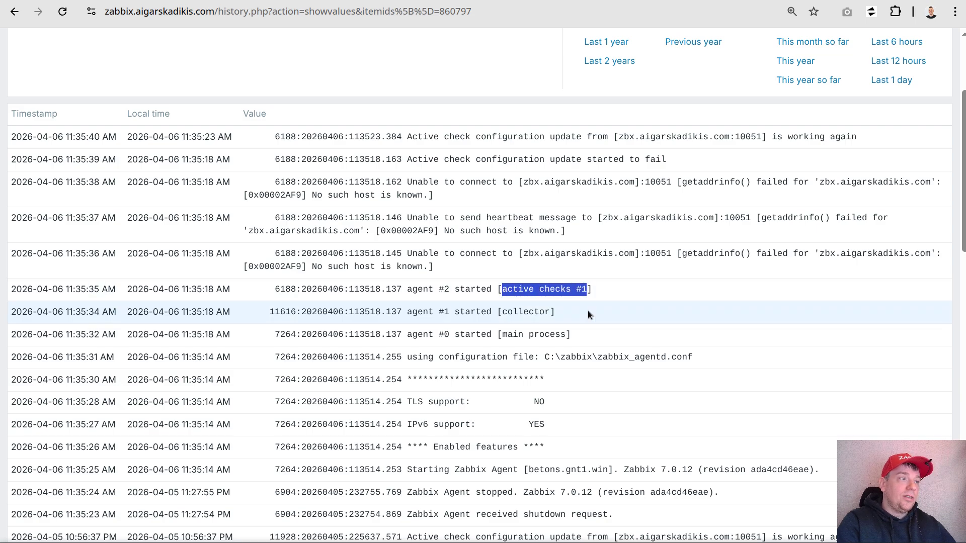
Check the process ID in the agent #2 startup line, then view the 500 latest values of the hashtag.detected item
{"action": "left_click_drag", "start_coordinate": [275, 289], "coordinate": [297, 289]}
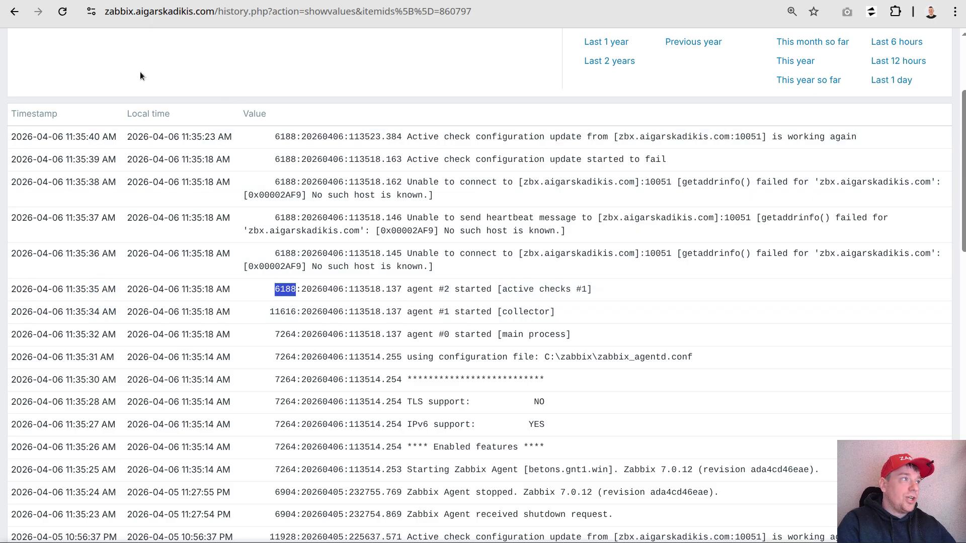
{"action": "left_click", "coordinate": [14, 12]}
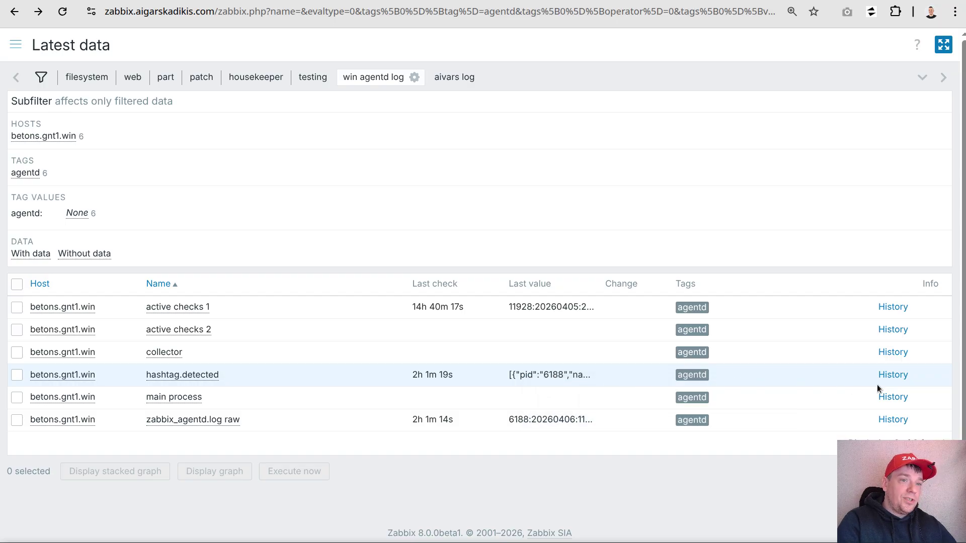
{"action": "left_click", "coordinate": [899, 377]}
{"action": "left_click", "coordinate": [809, 44]}
{"action": "left_click", "coordinate": [787, 80]}
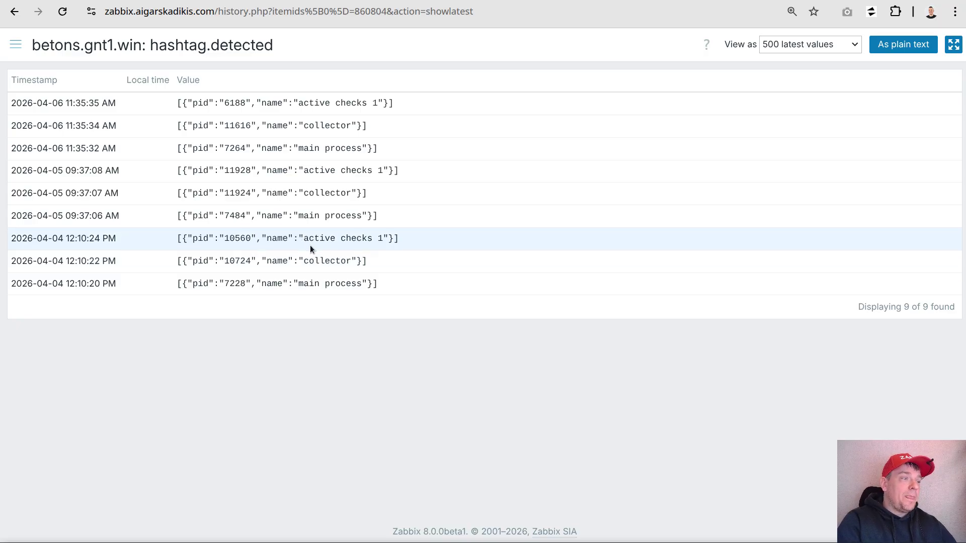
Examine the name and PID in the hashtag.detected value recorded on 2026-04-04 at 12:10:24 PM
{"action": "left_click_drag", "start_coordinate": [305, 238], "coordinate": [382, 240]}
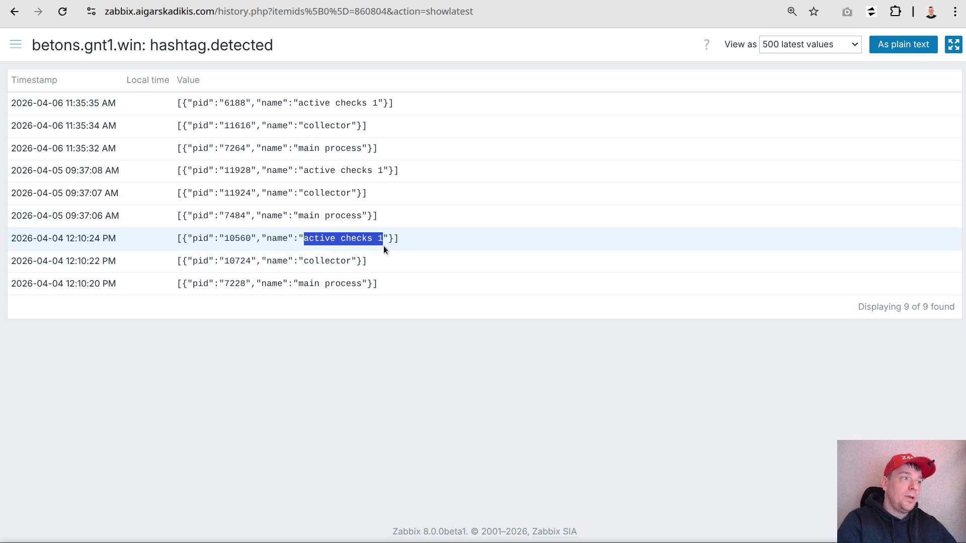
{"action": "left_click", "coordinate": [367, 243]}
{"action": "left_click_drag", "start_coordinate": [306, 239], "coordinate": [381, 239]}
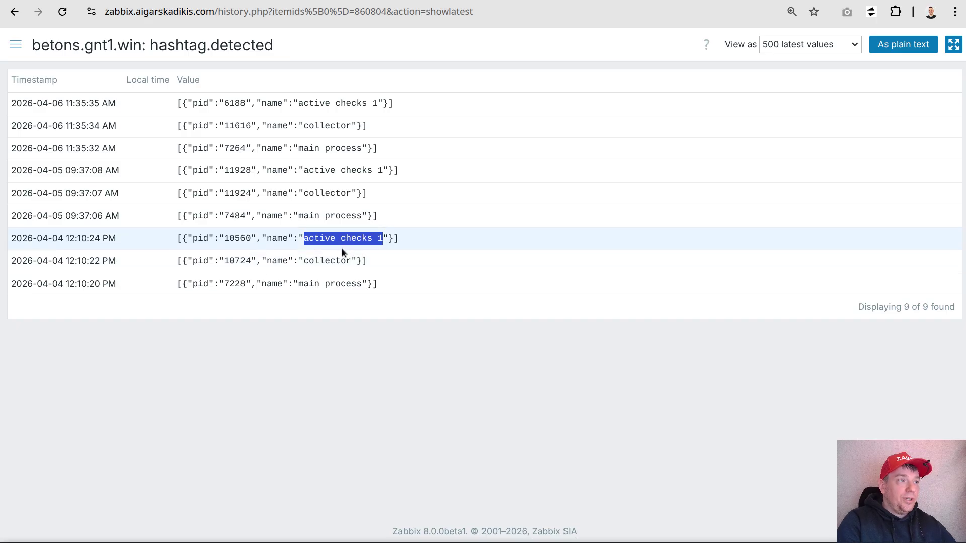
{"action": "left_click_drag", "start_coordinate": [223, 239], "coordinate": [252, 239]}
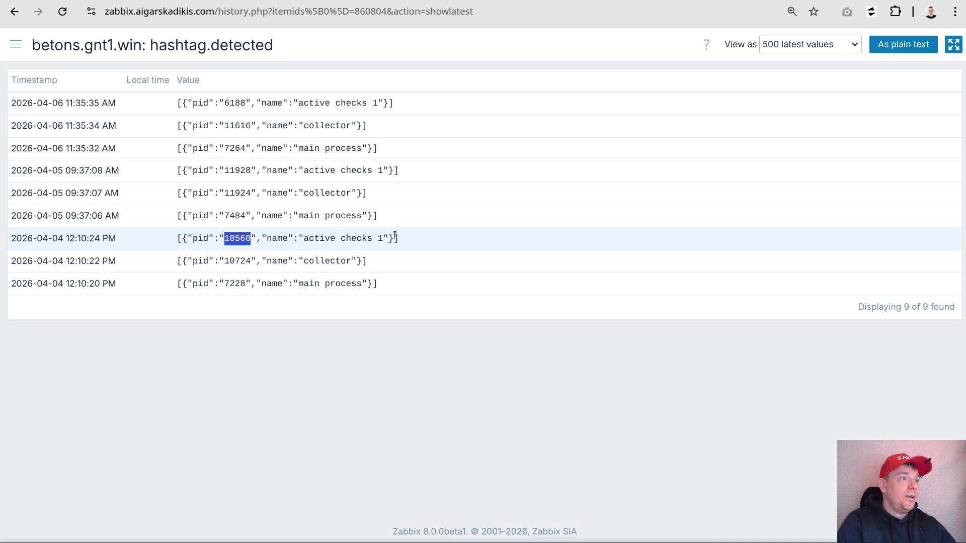
{"action": "left_click_drag", "start_coordinate": [305, 238], "coordinate": [375, 238]}
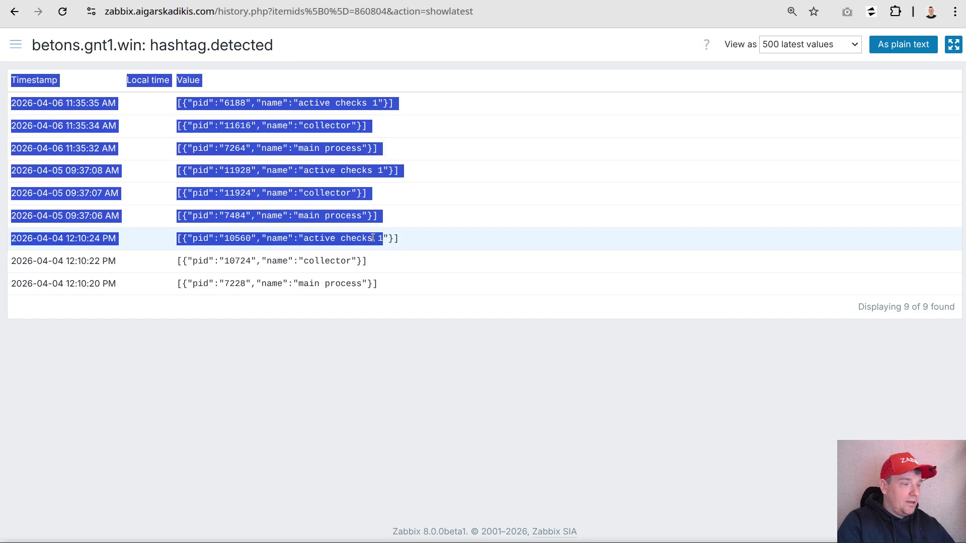
Search the hashtag.detected history for "active checks 1" and examine the name and PID in the 2026-04-05 match
{"action": "left_click", "coordinate": [307, 242]}
{"action": "left_click_drag", "start_coordinate": [305, 240], "coordinate": [384, 240]}
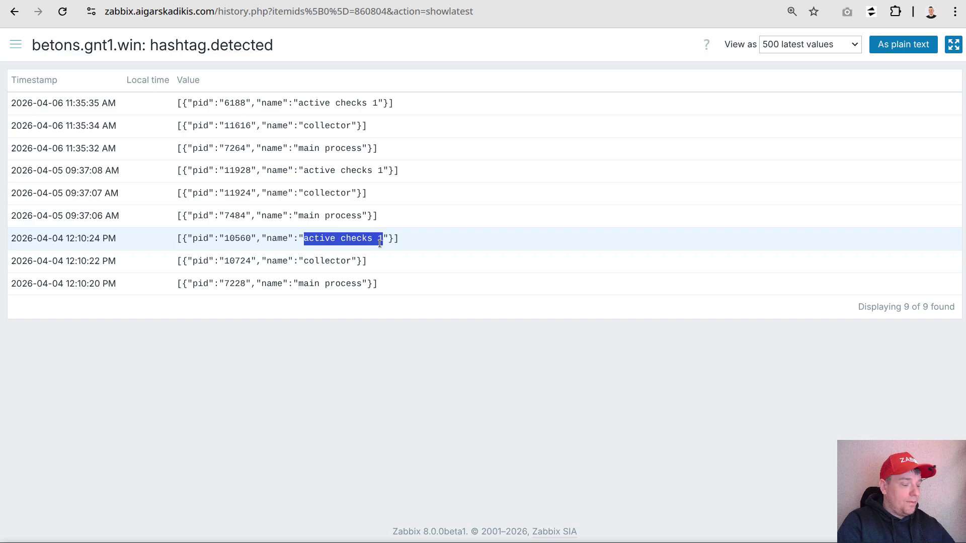
{"action": "key", "text": "ctrl+f"}
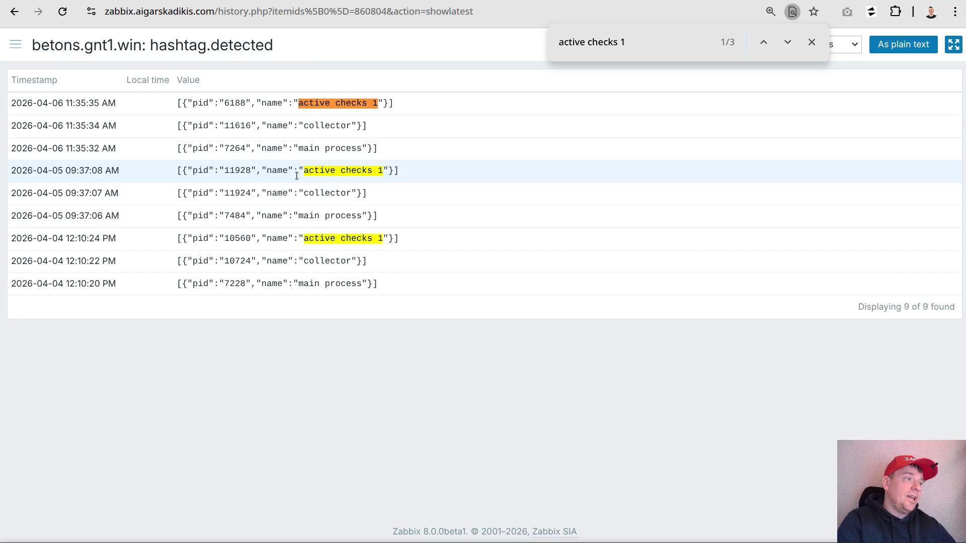
{"action": "left_click_drag", "start_coordinate": [305, 170], "coordinate": [384, 171]}
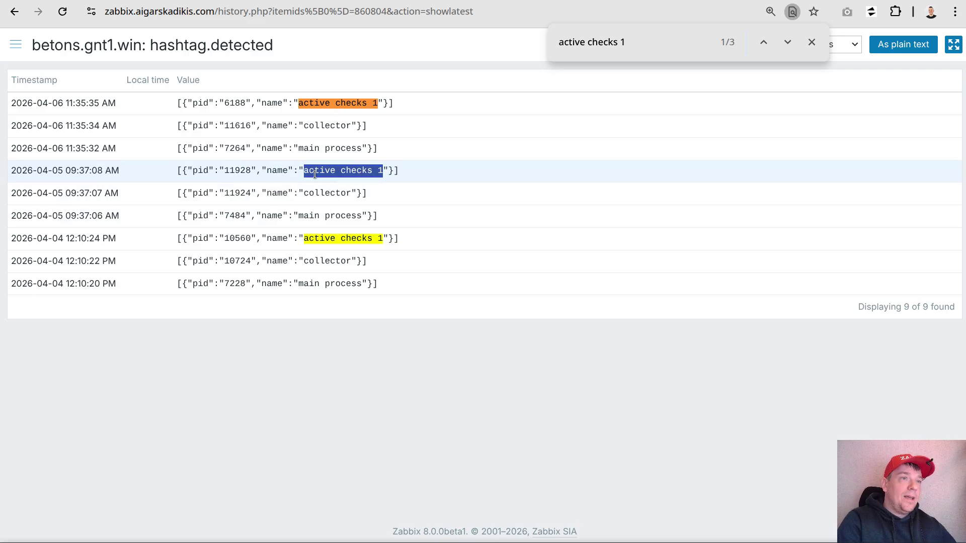
{"action": "left_click_drag", "start_coordinate": [224, 171], "coordinate": [250, 170]}
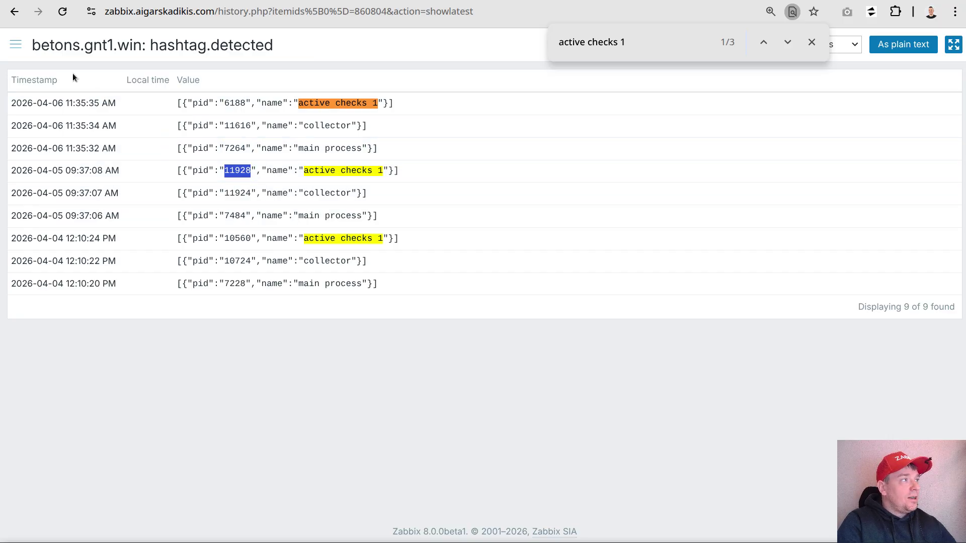
Return to the latest data and copy the PID that begins the last value of active checks 1
{"action": "left_click", "coordinate": [12, 11]}
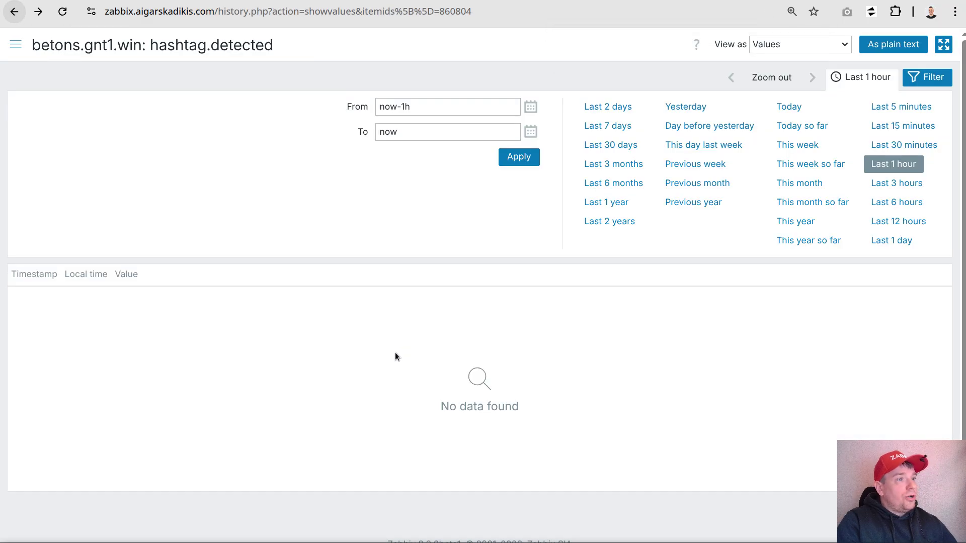
{"action": "left_click", "coordinate": [14, 12]}
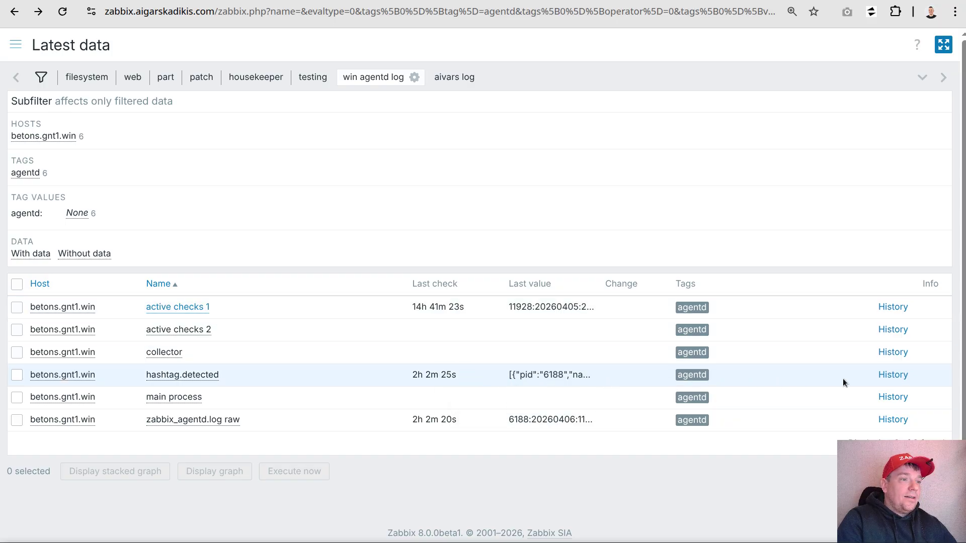
{"action": "double_click", "coordinate": [509, 307]}
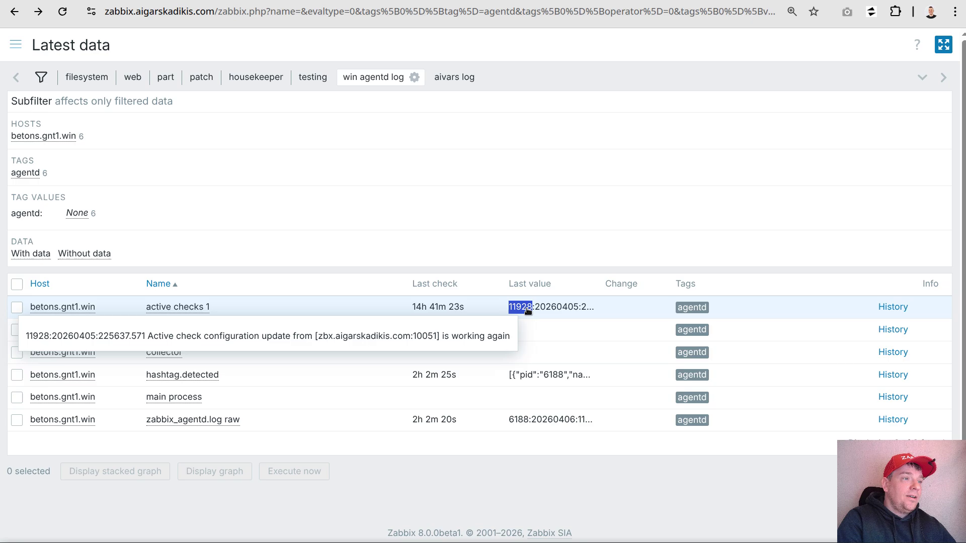
{"action": "right_click", "coordinate": [522, 313]}
{"action": "left_click", "coordinate": [548, 330]}
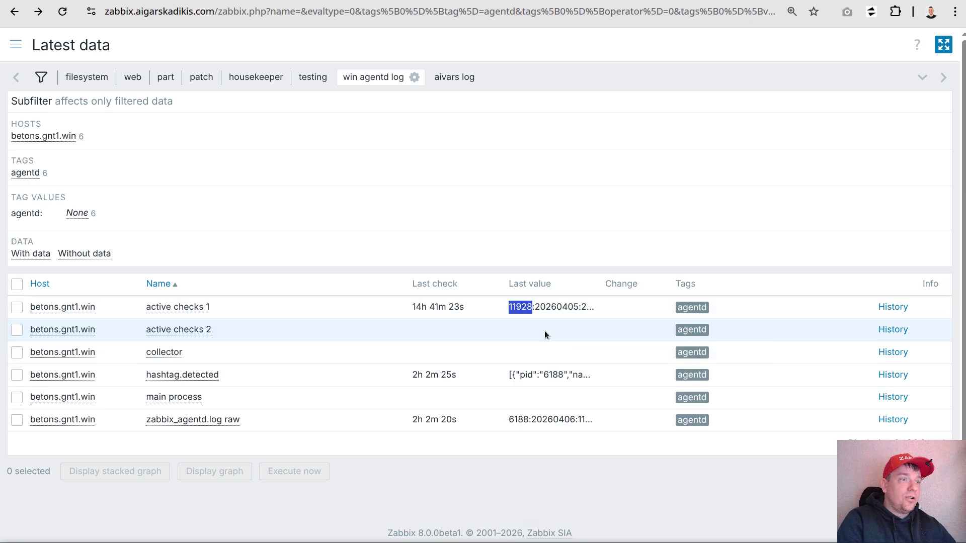
Reopen the 500 latest values of hashtag.detected and search them for PID 11928
{"action": "left_click", "coordinate": [895, 375]}
{"action": "left_click", "coordinate": [793, 44]}
{"action": "left_click", "coordinate": [780, 81]}
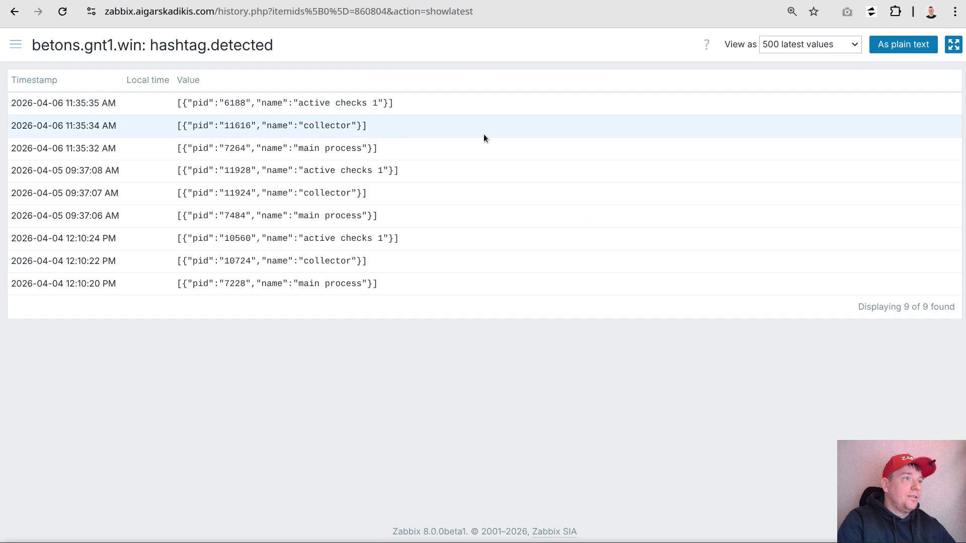
{"action": "key", "text": "ctrl+f"}
{"action": "type", "text": "11928"}
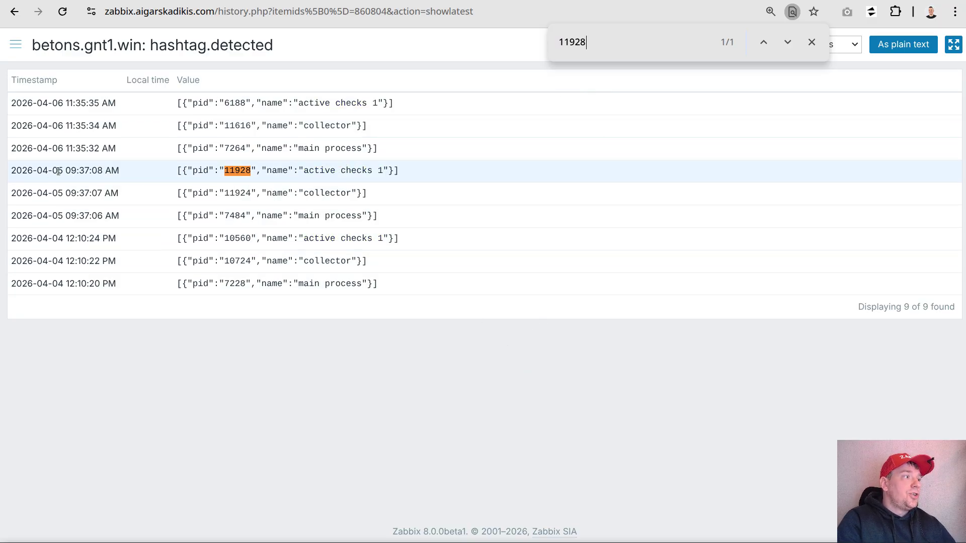
Compare the dates and PIDs of the active checks 1 records from 2026-04-05 and 2026-04-06
{"action": "left_click_drag", "start_coordinate": [37, 170], "coordinate": [63, 171]}
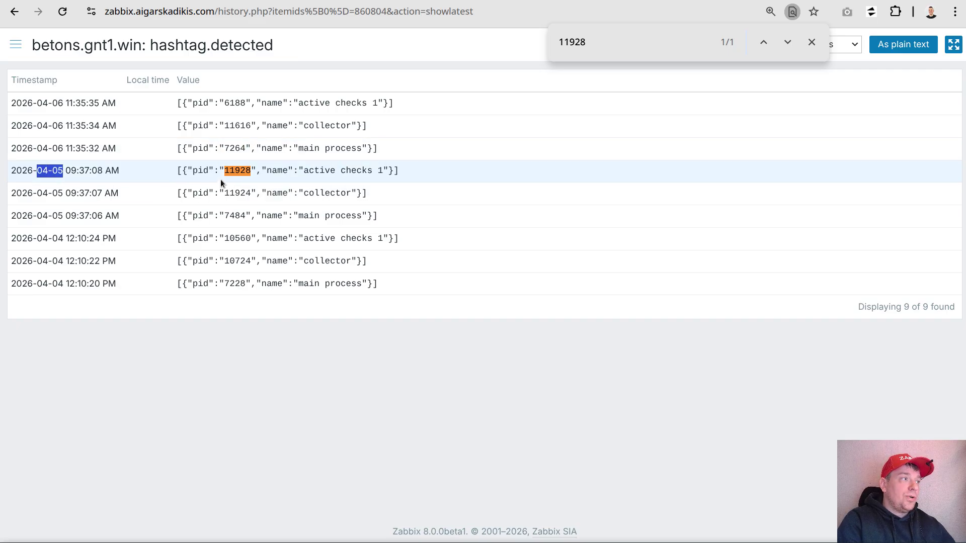
{"action": "left_click_drag", "start_coordinate": [48, 103], "coordinate": [65, 102]}
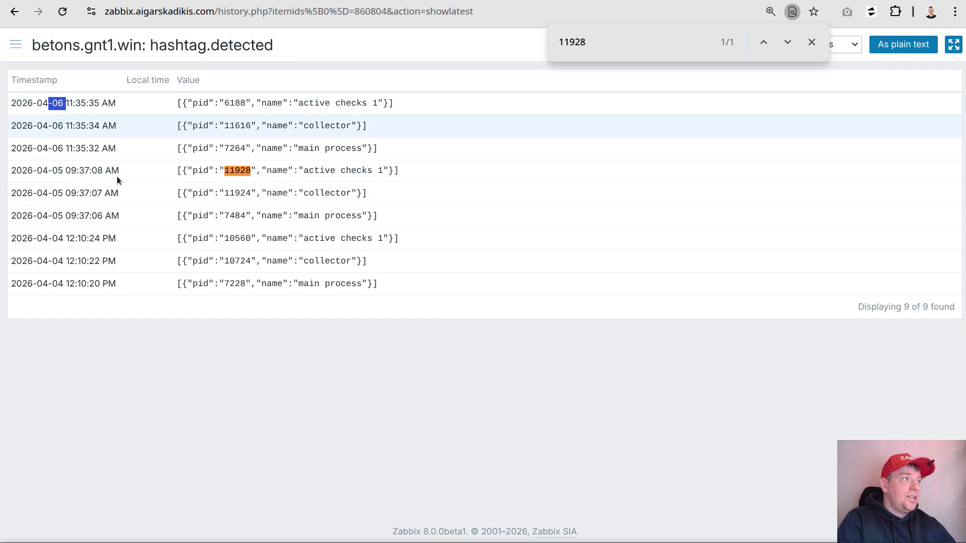
{"action": "left_click_drag", "start_coordinate": [52, 170], "coordinate": [11, 170]}
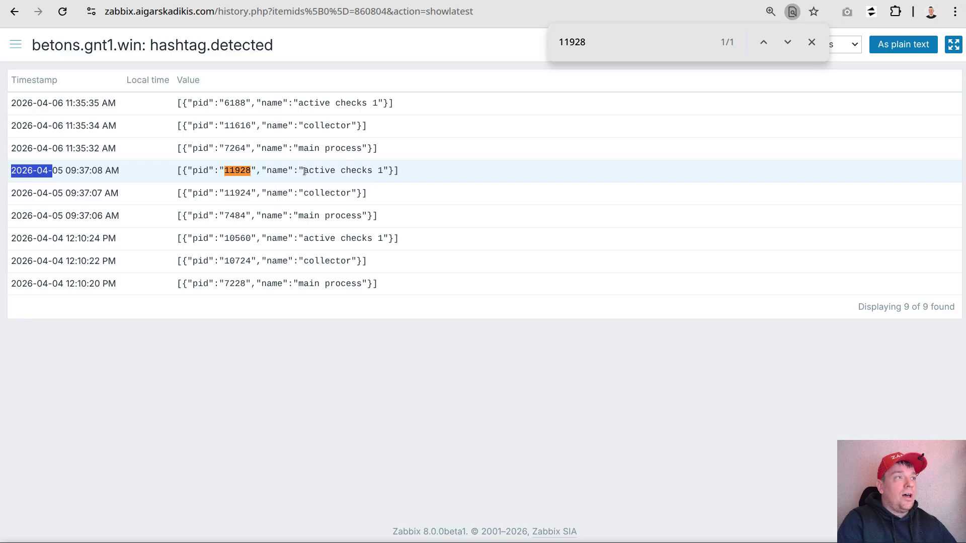
{"action": "left_click_drag", "start_coordinate": [224, 103], "coordinate": [246, 103]}
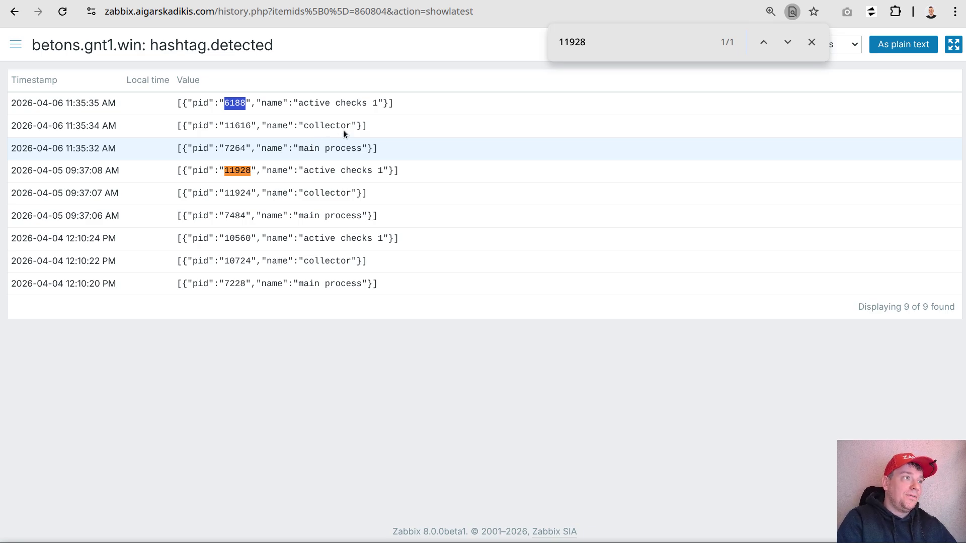
{"action": "left_click_drag", "start_coordinate": [299, 103], "coordinate": [315, 103]}
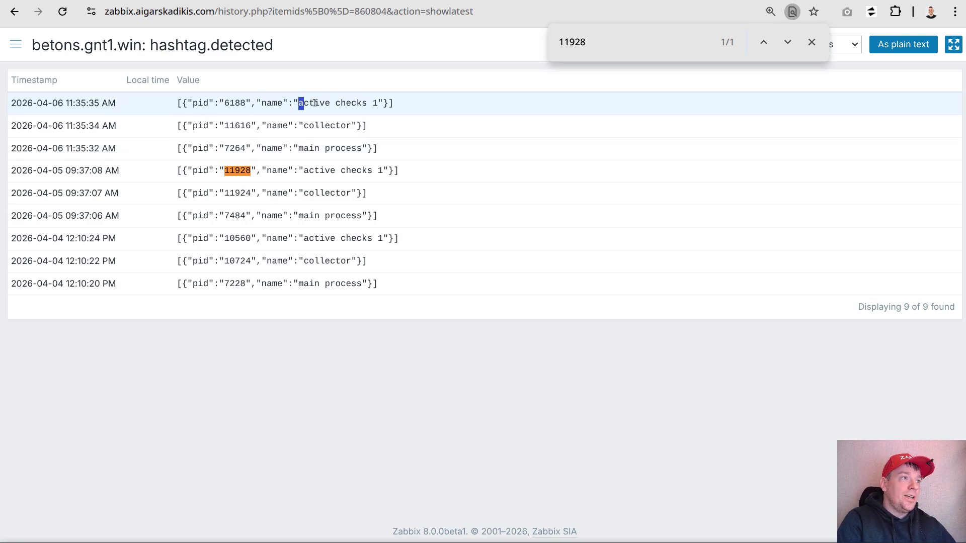
{"action": "left_click", "coordinate": [359, 116]}
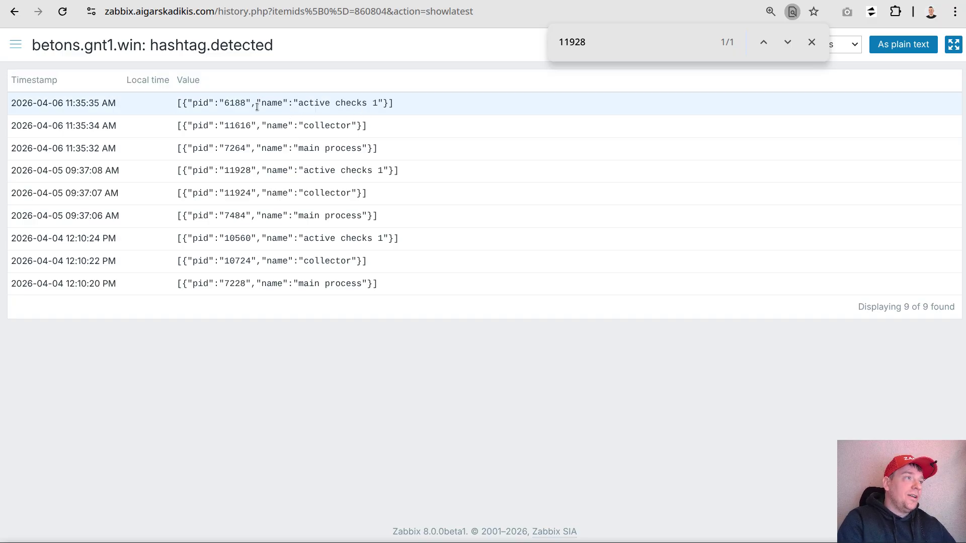
{"action": "double_click", "coordinate": [229, 172]}
Go back to the latest data and examine the full last value of active checks 1 and its leading PID
{"action": "left_click", "coordinate": [20, 7]}
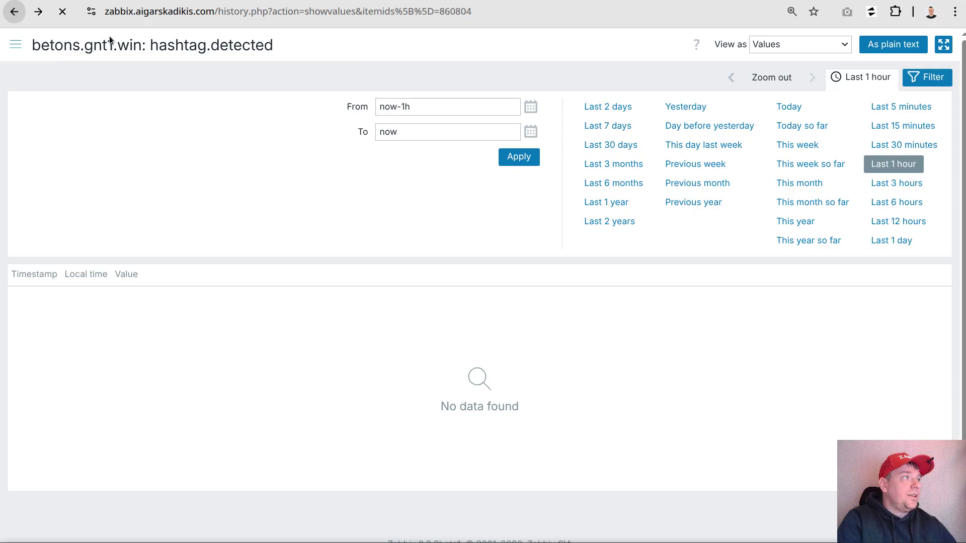
{"action": "left_click_drag", "start_coordinate": [511, 307], "coordinate": [527, 308]}
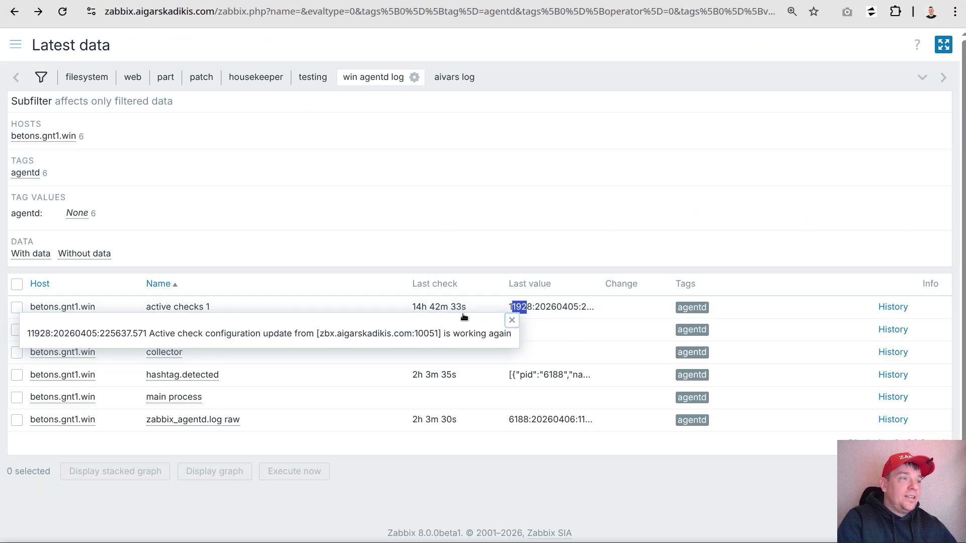
{"action": "left_click", "coordinate": [512, 321]}
{"action": "double_click", "coordinate": [518, 307]}
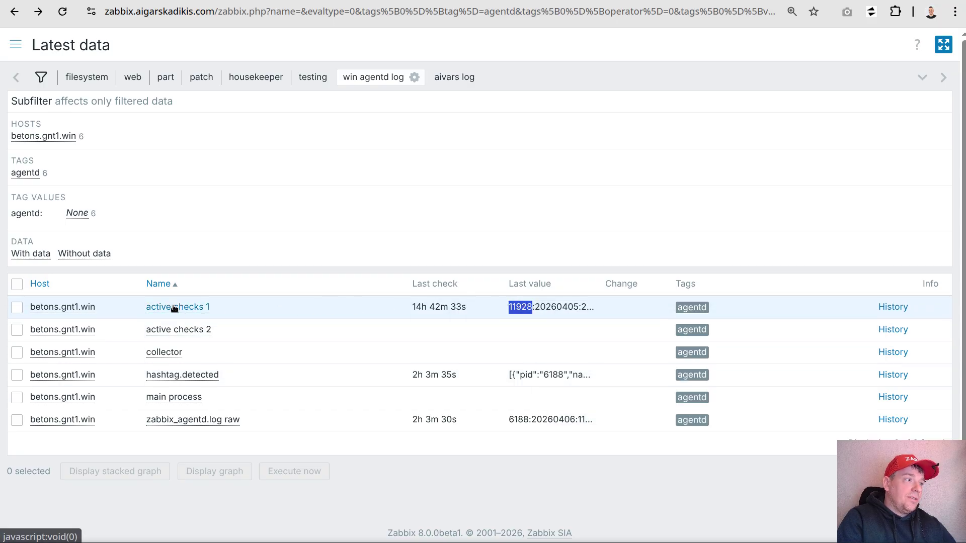
{"action": "left_click", "coordinate": [567, 324]}
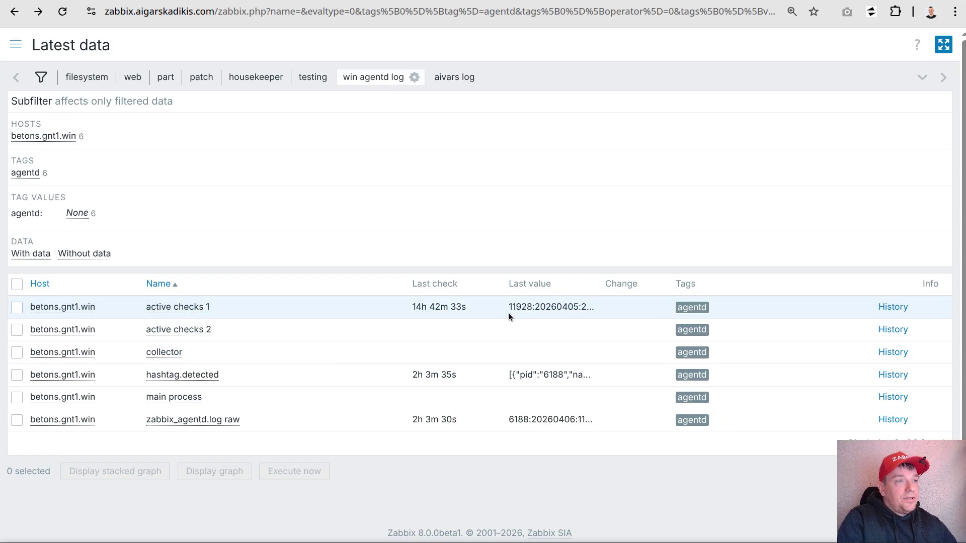
{"action": "mouse_move", "coordinate": [521, 310]}
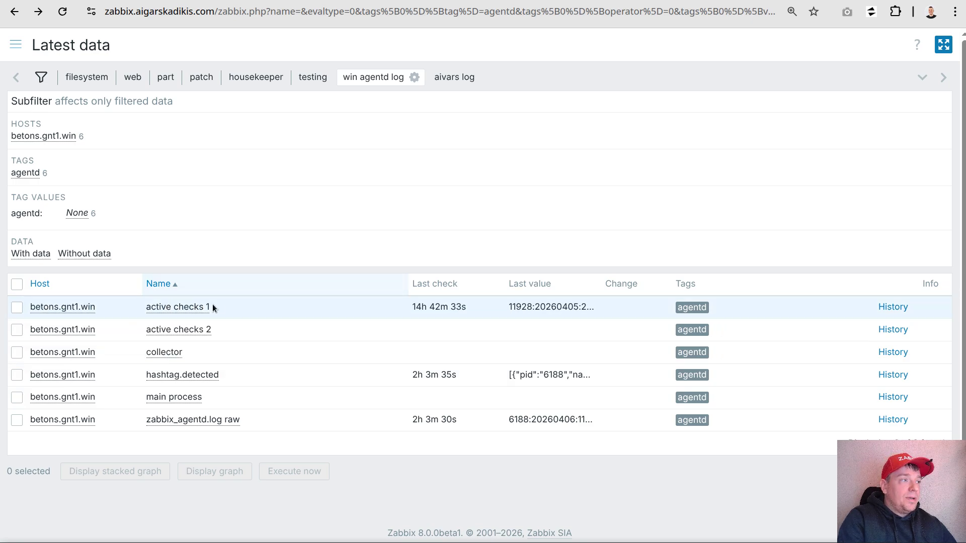
Open the active checks 1 item configuration, examine the PID in its preprocessing expression and its general settings, and close it without saving
{"action": "left_click", "coordinate": [193, 309]}
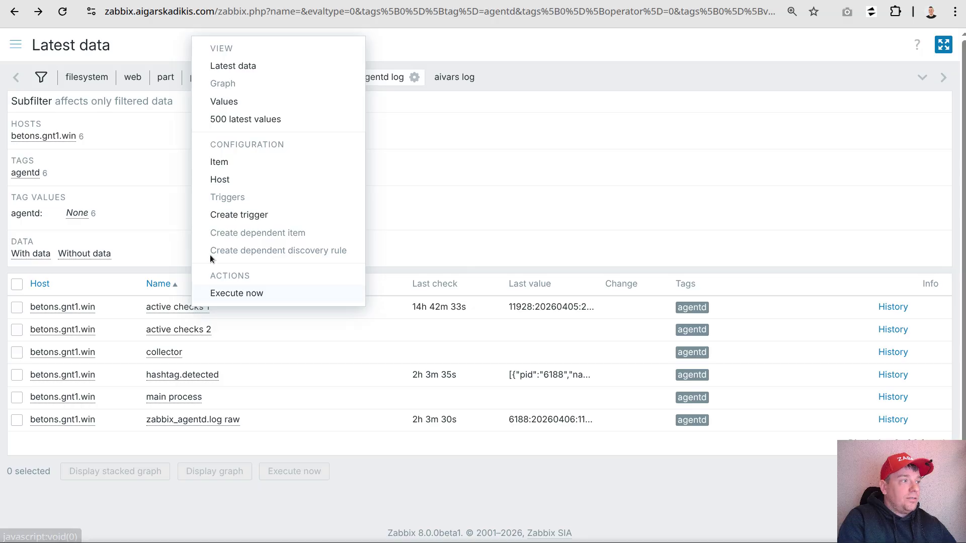
{"action": "left_click", "coordinate": [228, 163]}
{"action": "left_click", "coordinate": [222, 114]}
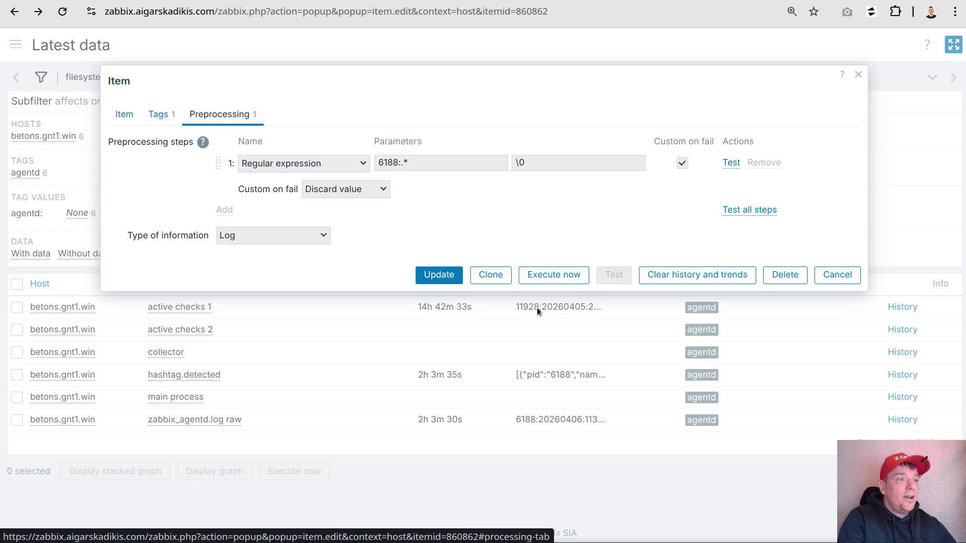
{"action": "double_click", "coordinate": [394, 162]}
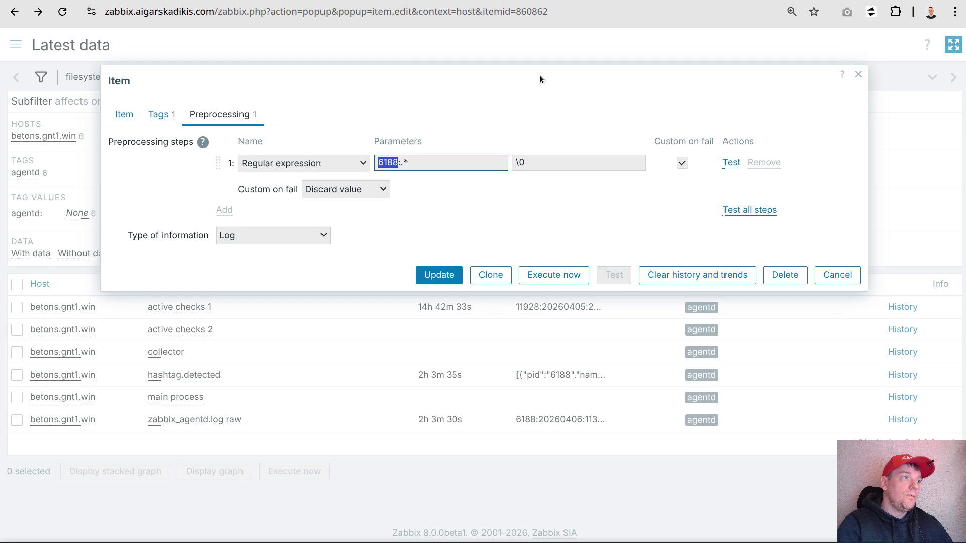
{"action": "left_click", "coordinate": [119, 116]}
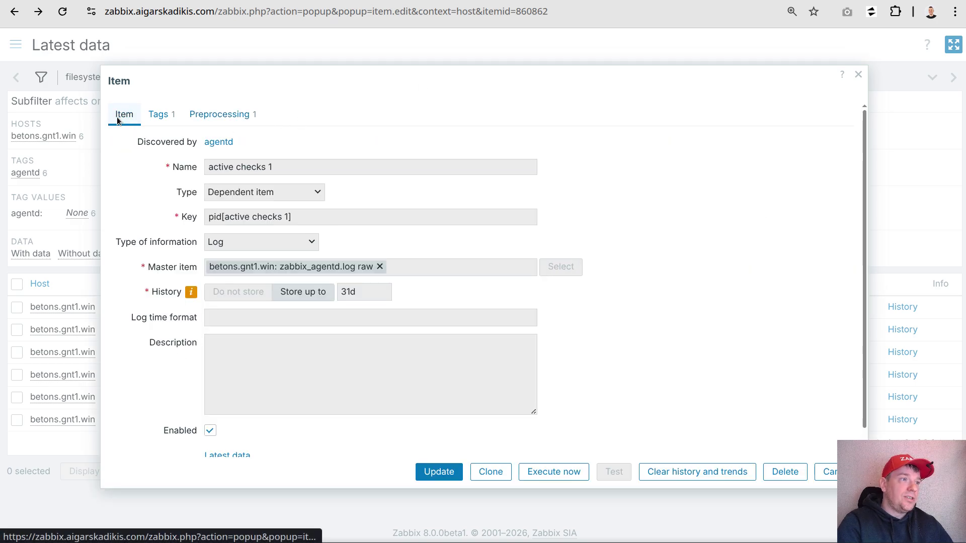
{"action": "left_click", "coordinate": [830, 471]}
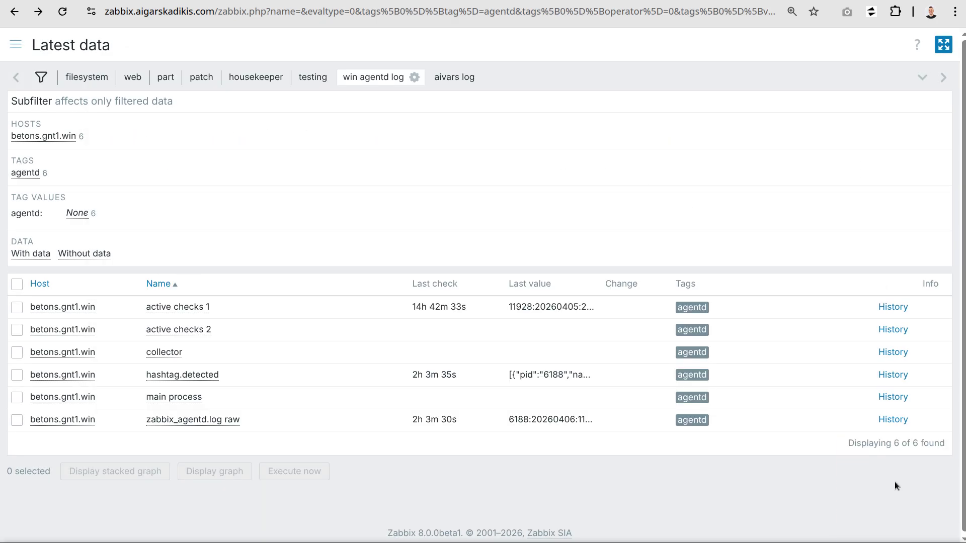